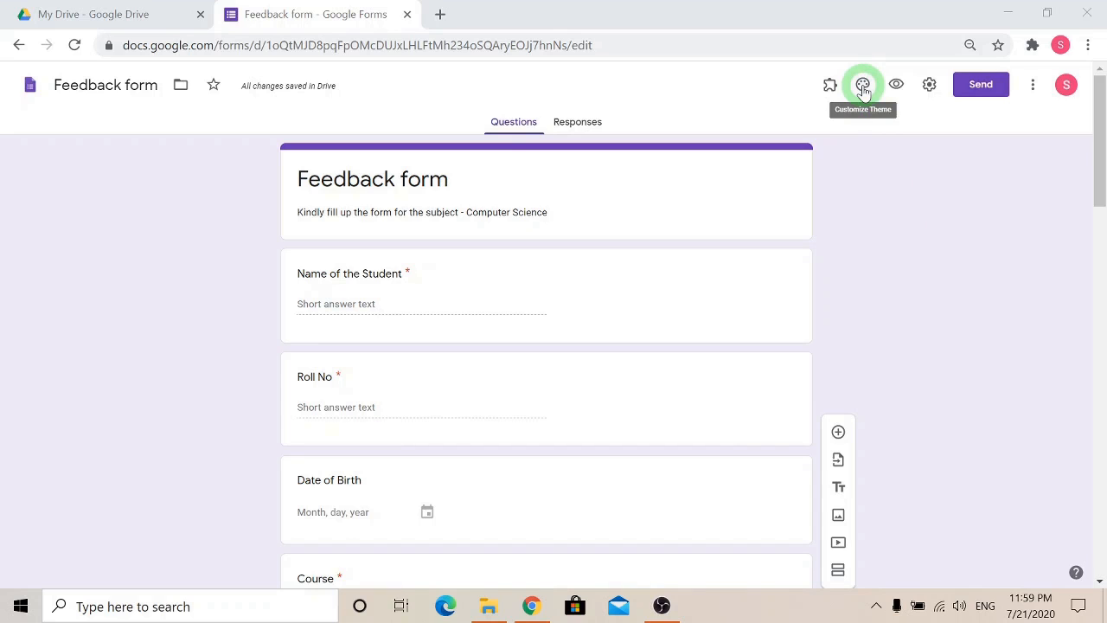
Set the form's header image to the illustrated row of books from the Work and School themes.
click(913, 427)
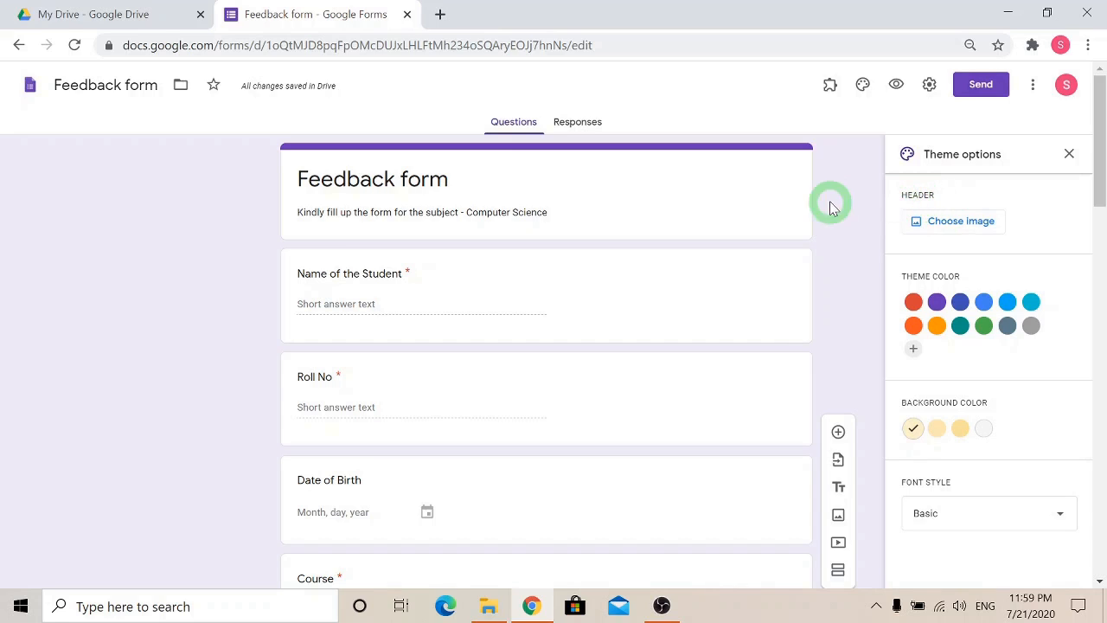
click(961, 222)
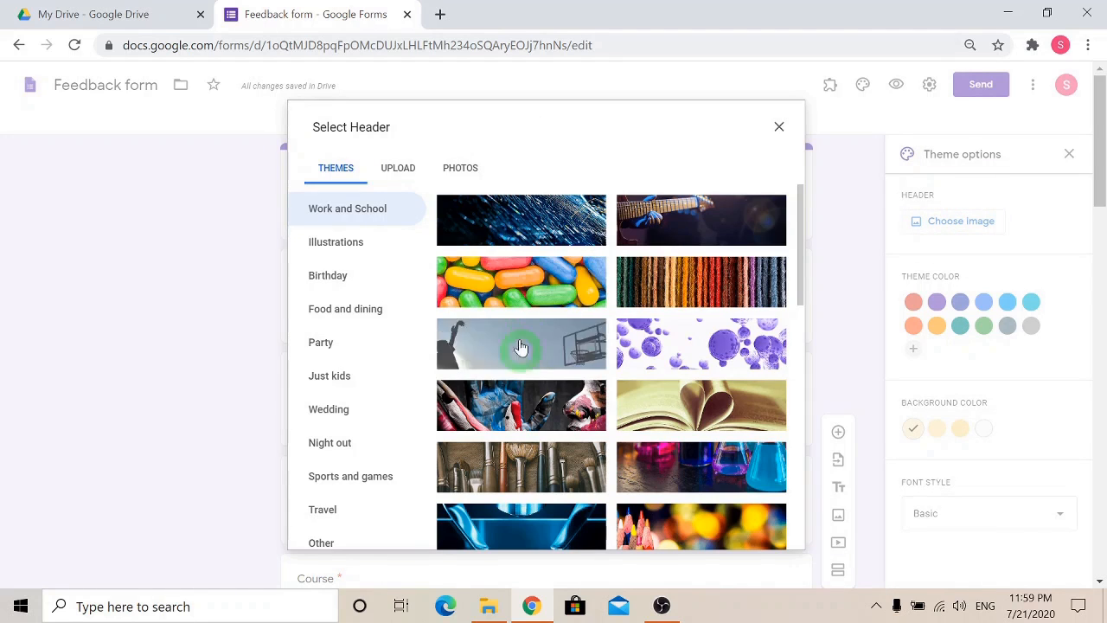
scroll(744, 481, down, 2)
scroll(742, 477, down, 10)
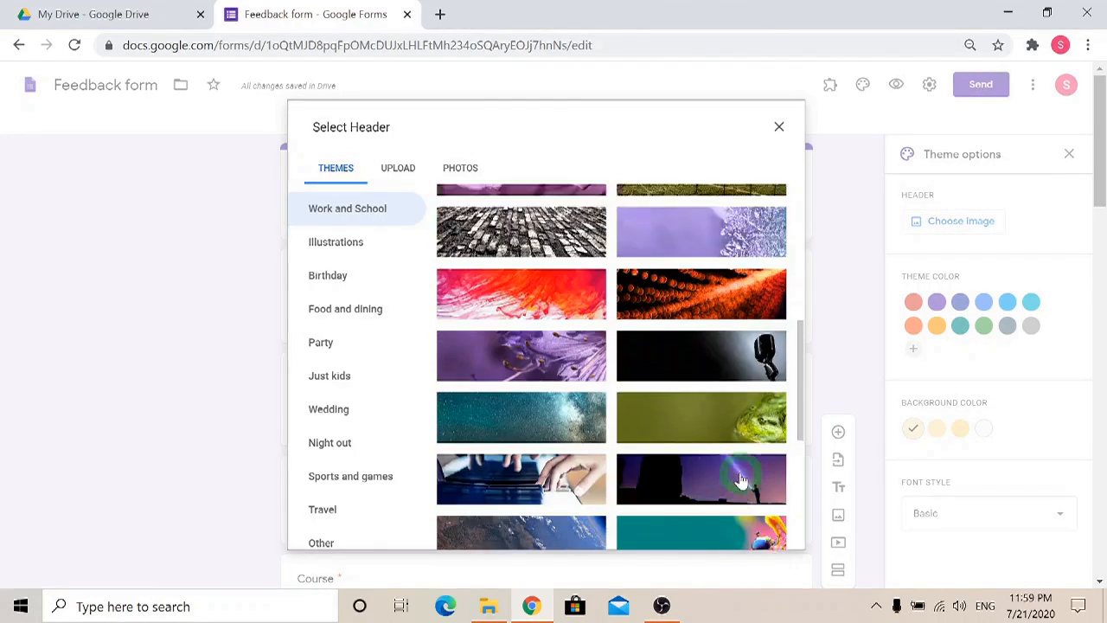
click(484, 435)
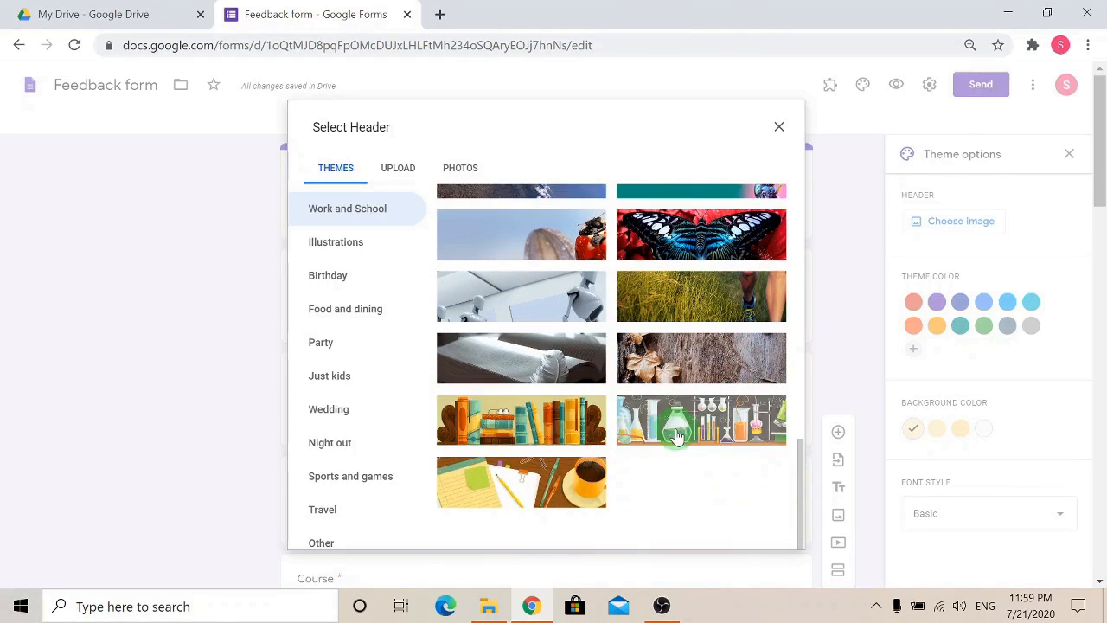
click(768, 535)
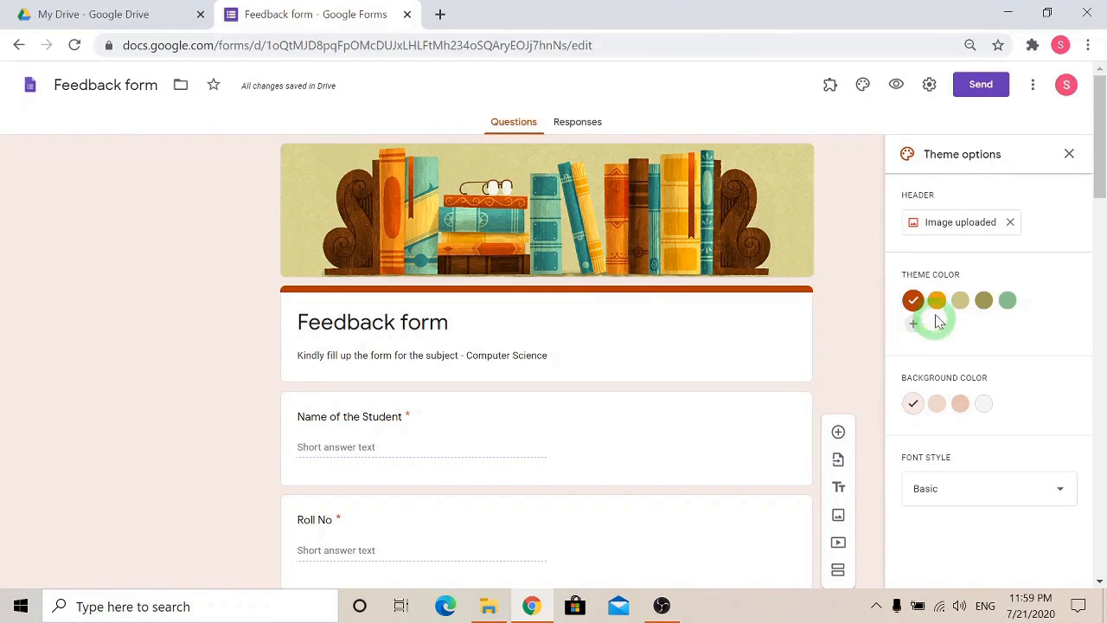
Set the theme color to green, choose the darkest green background tint, and apply the Playful font style.
click(1006, 302)
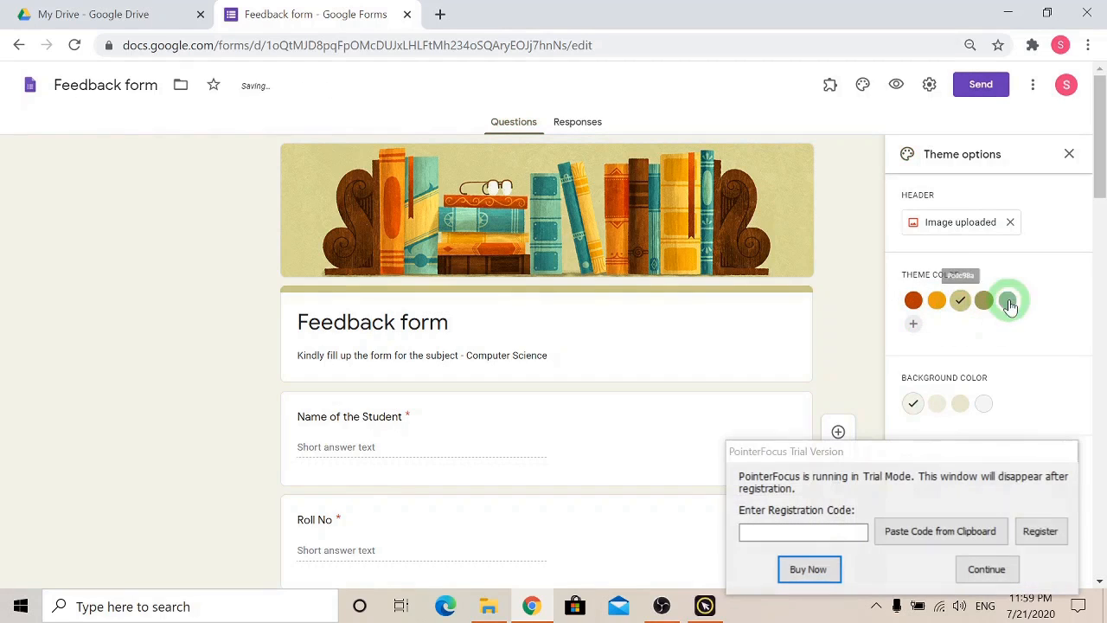
click(999, 564)
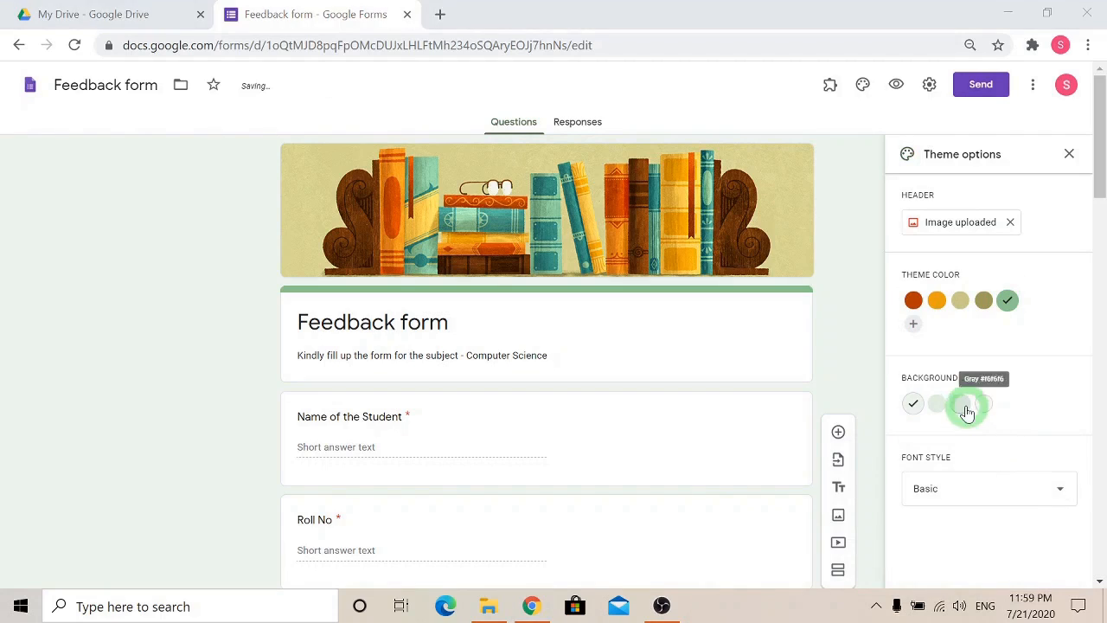
click(961, 404)
click(978, 494)
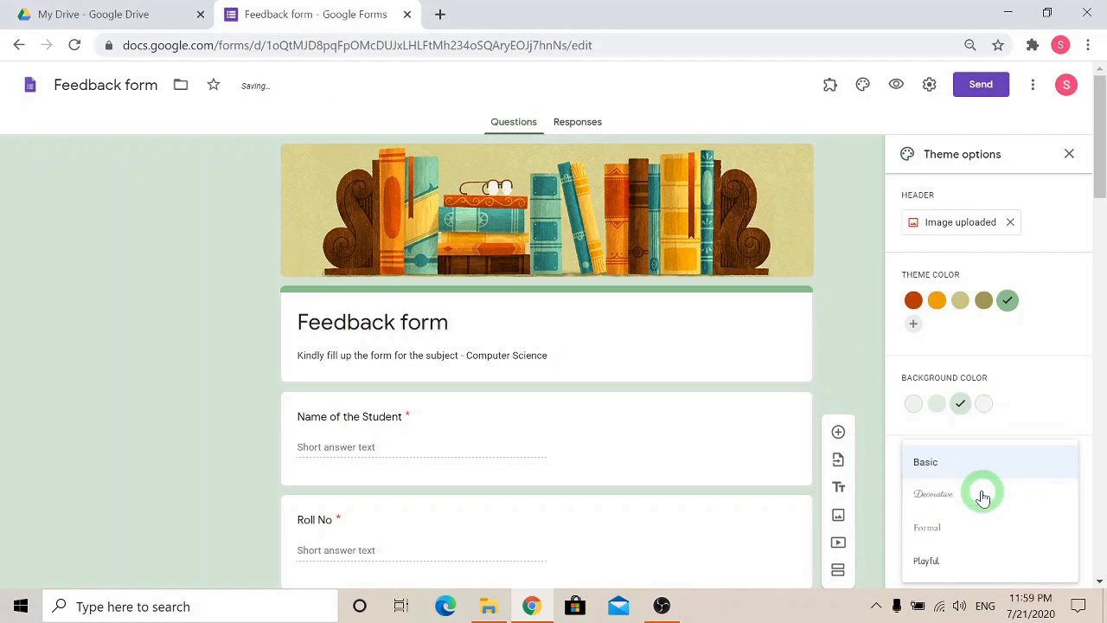
click(930, 562)
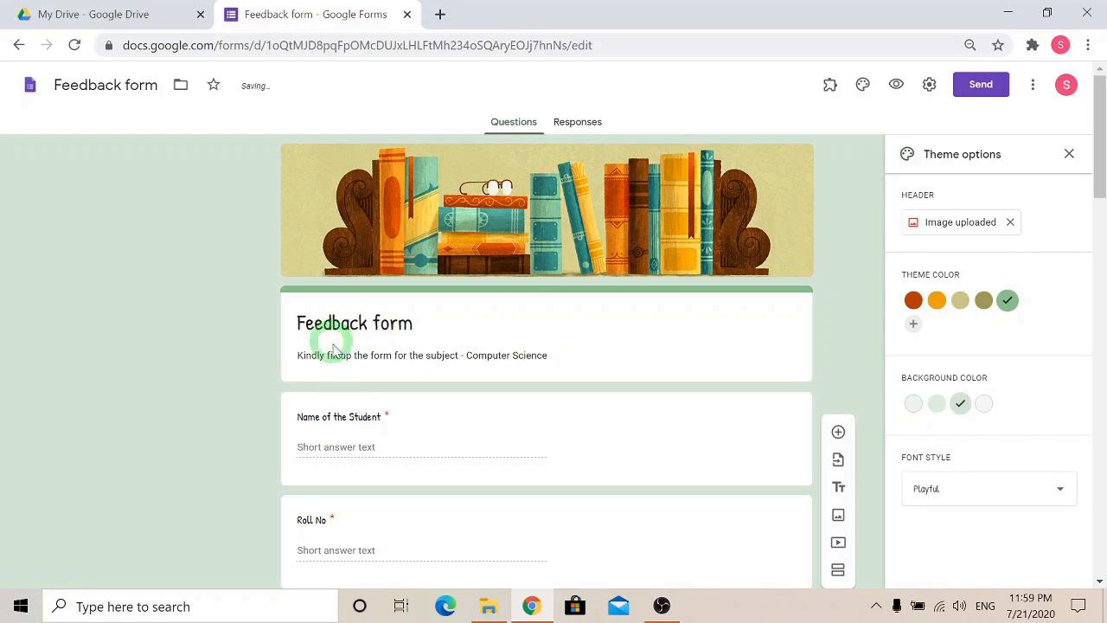
click(1069, 154)
Review the restyled form from the header through to the flower picture question.
scroll(949, 341, down, 4)
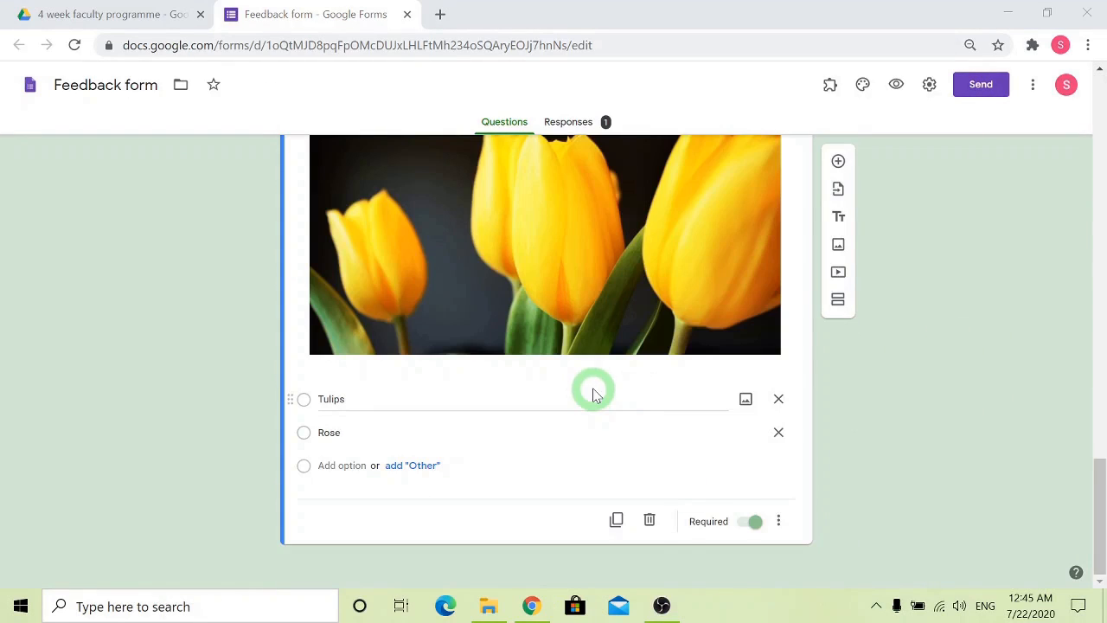
scroll(594, 393, up, 1)
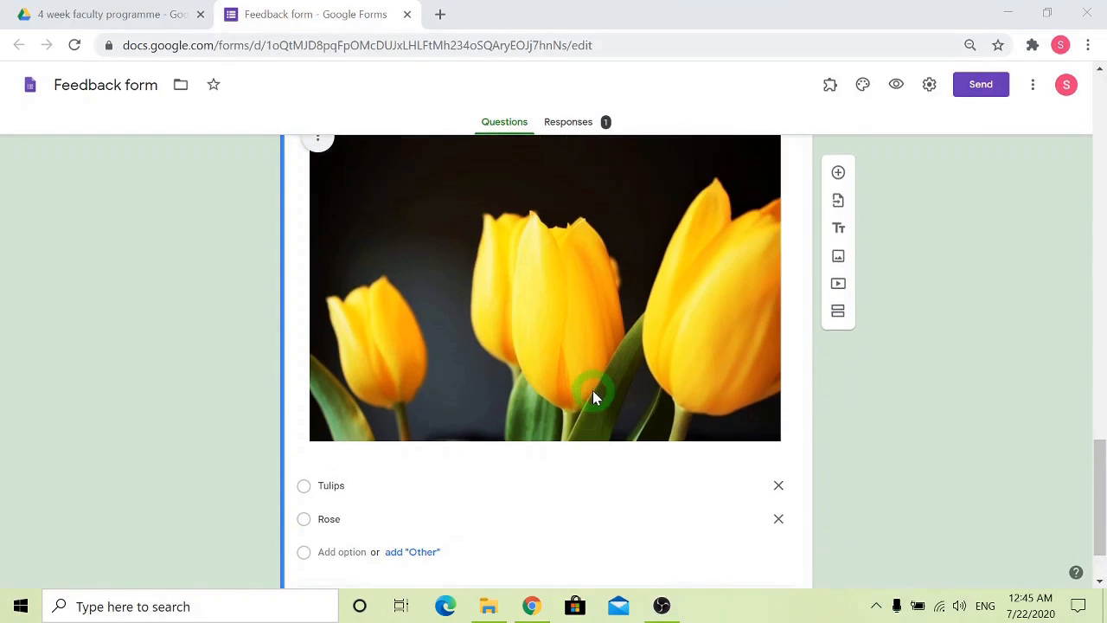
scroll(583, 340, up, 1)
scroll(426, 273, down, 2)
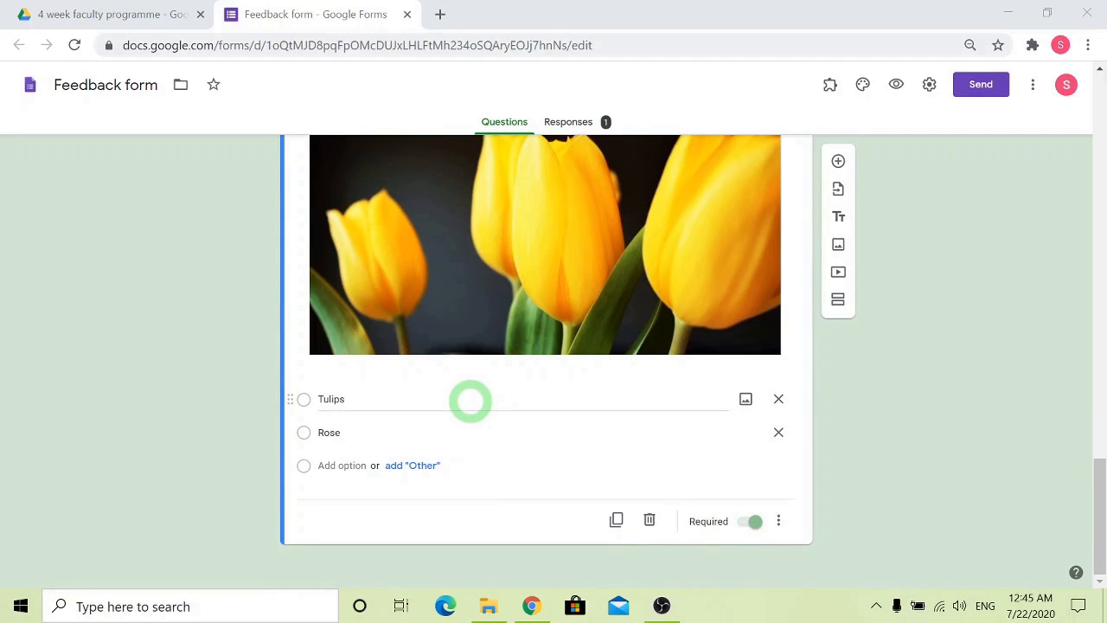
click(383, 398)
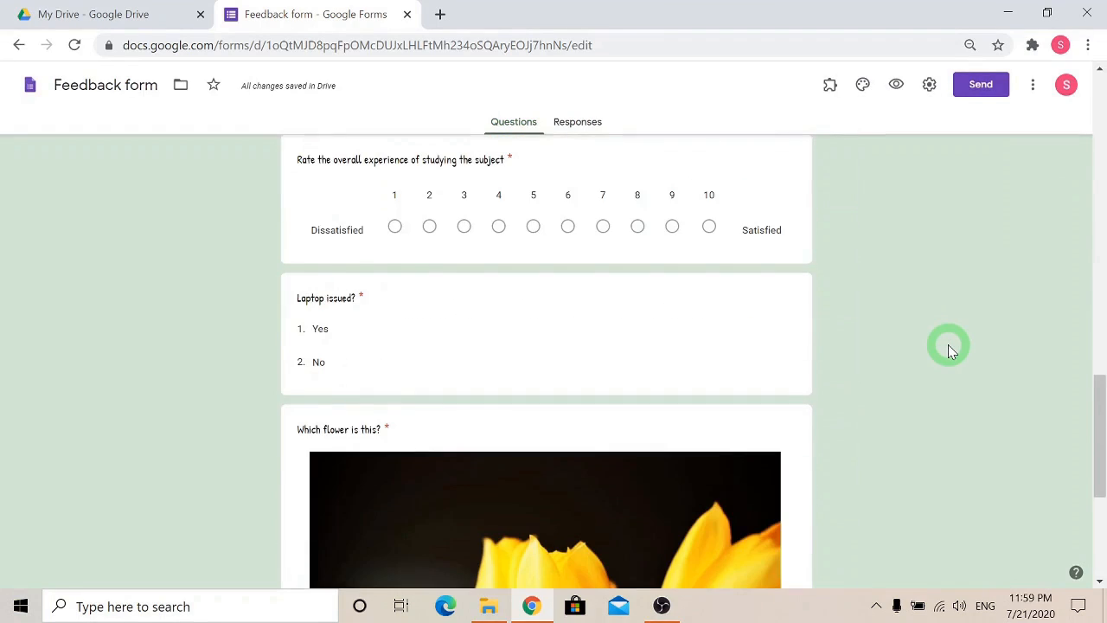
scroll(948, 344, down, 4)
scroll(948, 344, up, 10)
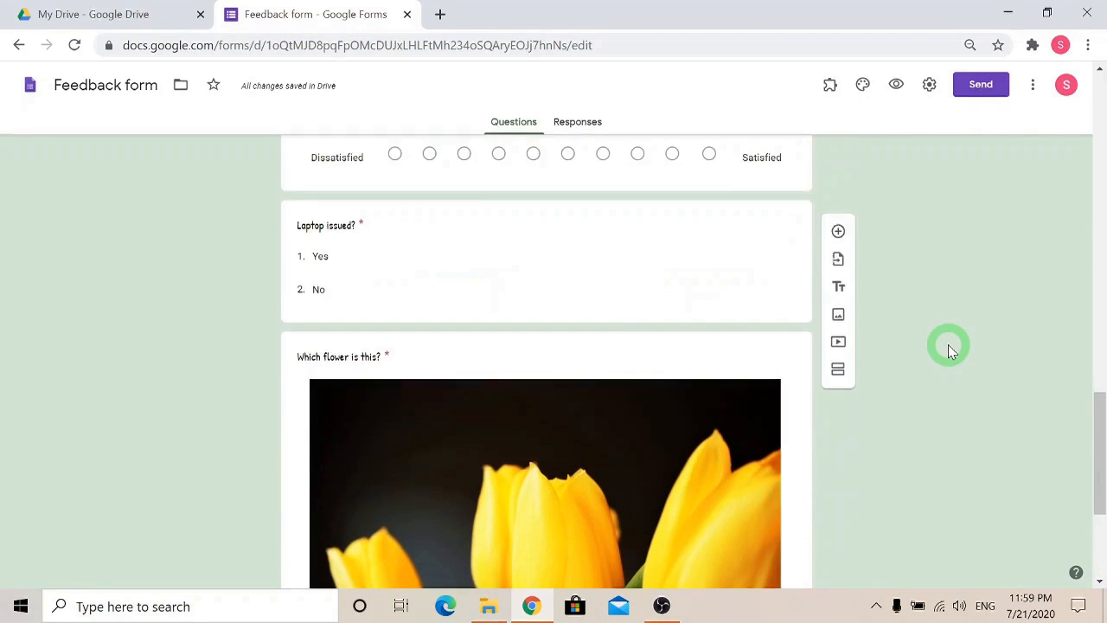
scroll(948, 344, up, 4)
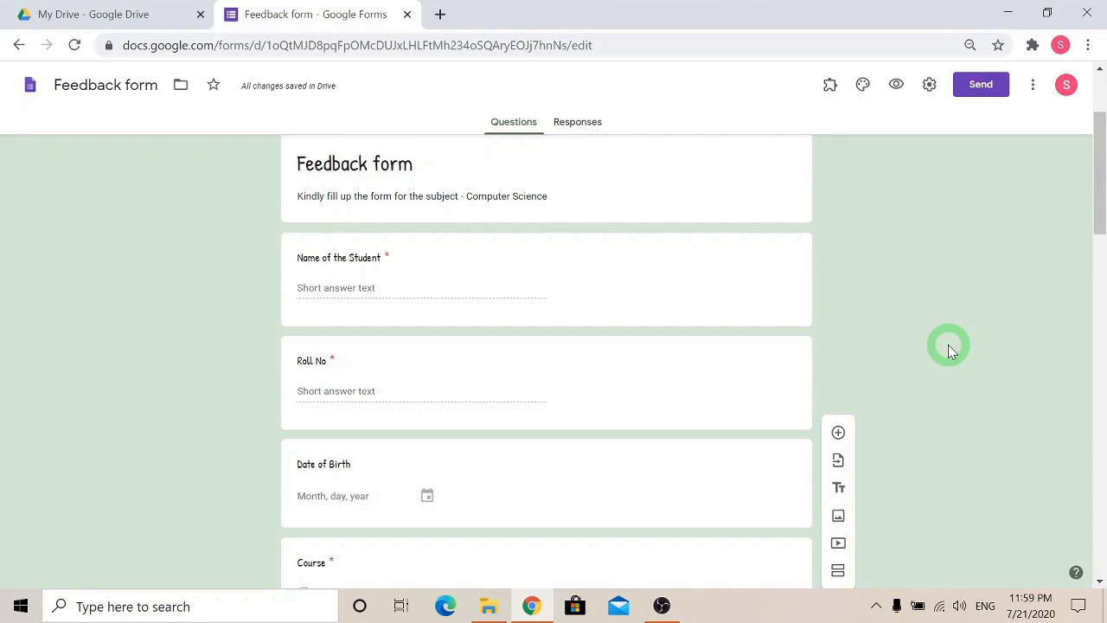
scroll(948, 345, up, 3)
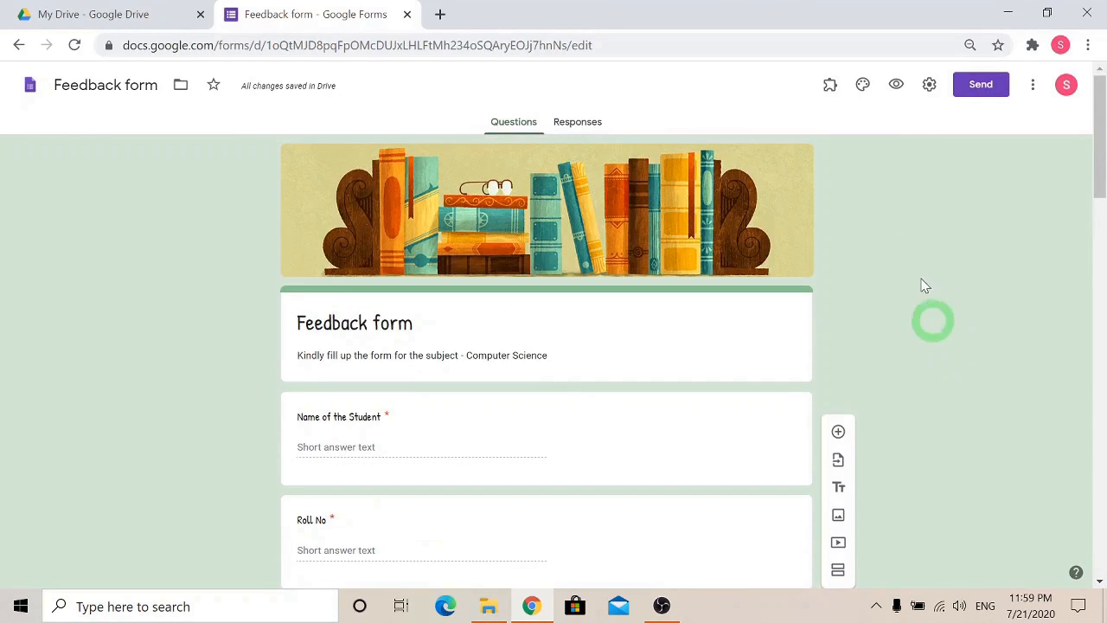
Preview the form and look through all its questions down to the submit option.
click(897, 88)
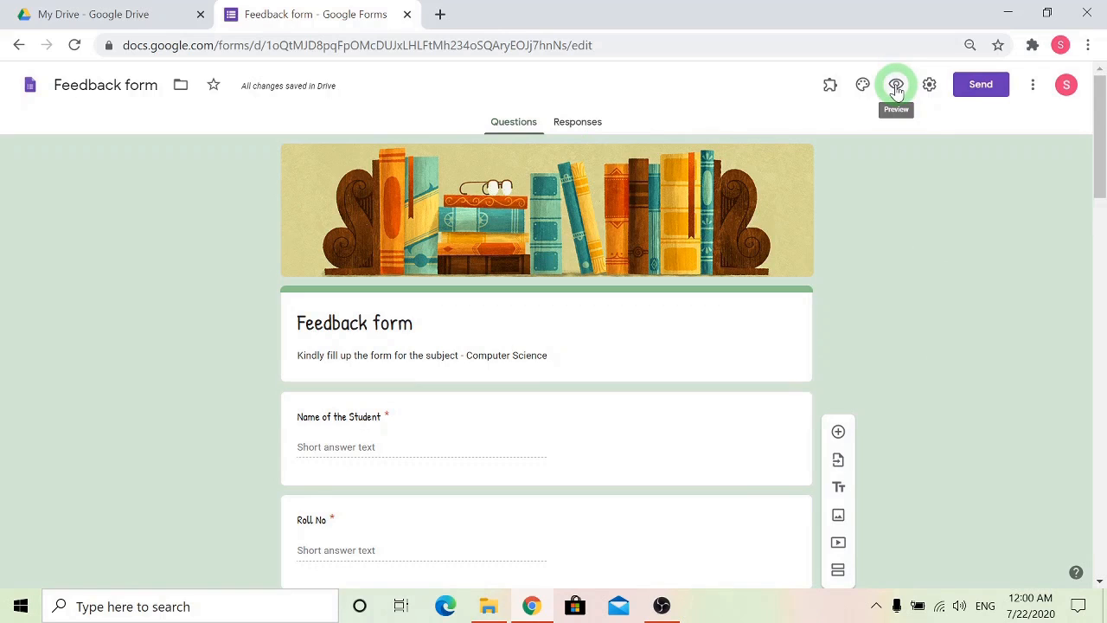
click(896, 88)
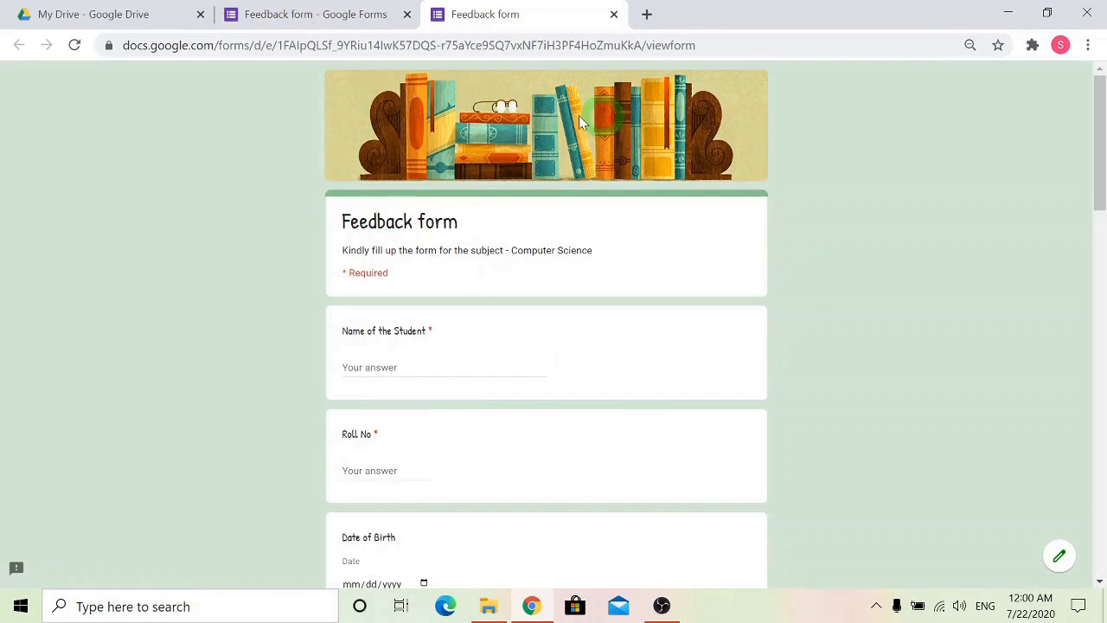
scroll(603, 437, down, 3)
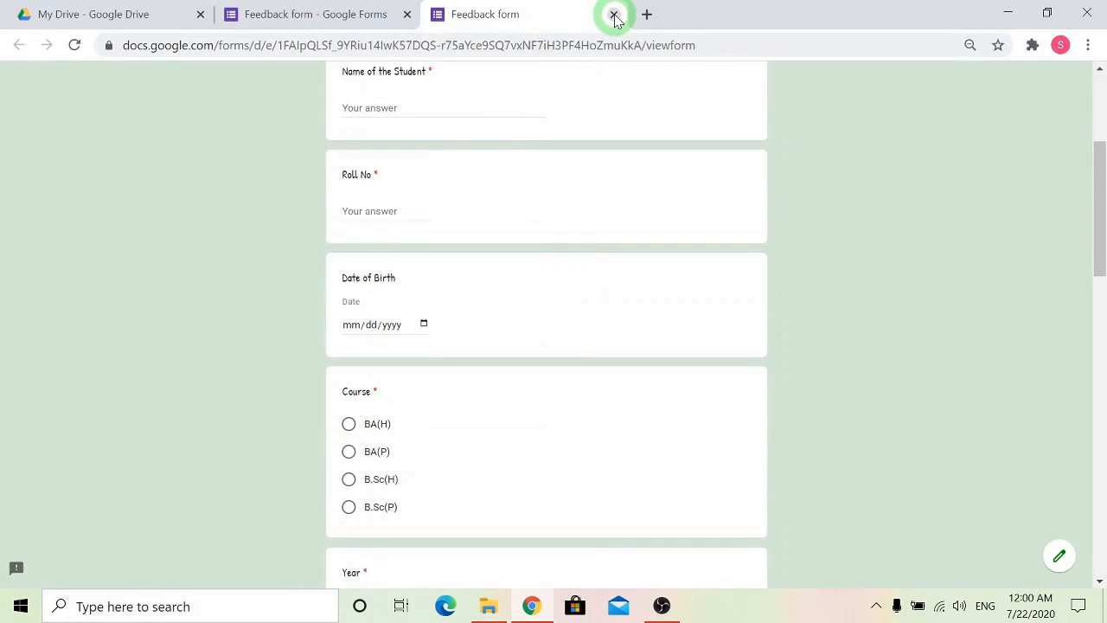
scroll(600, 333, down, 3)
scroll(595, 333, down, 10)
scroll(595, 335, up, 7)
scroll(593, 335, down, 7)
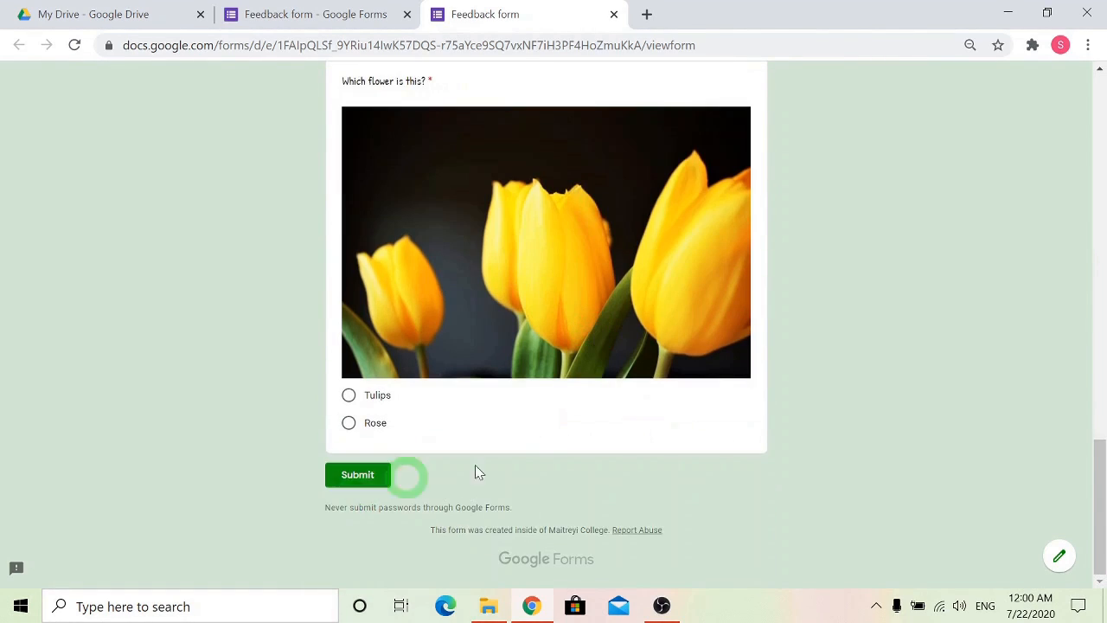
scroll(778, 424, up, 12)
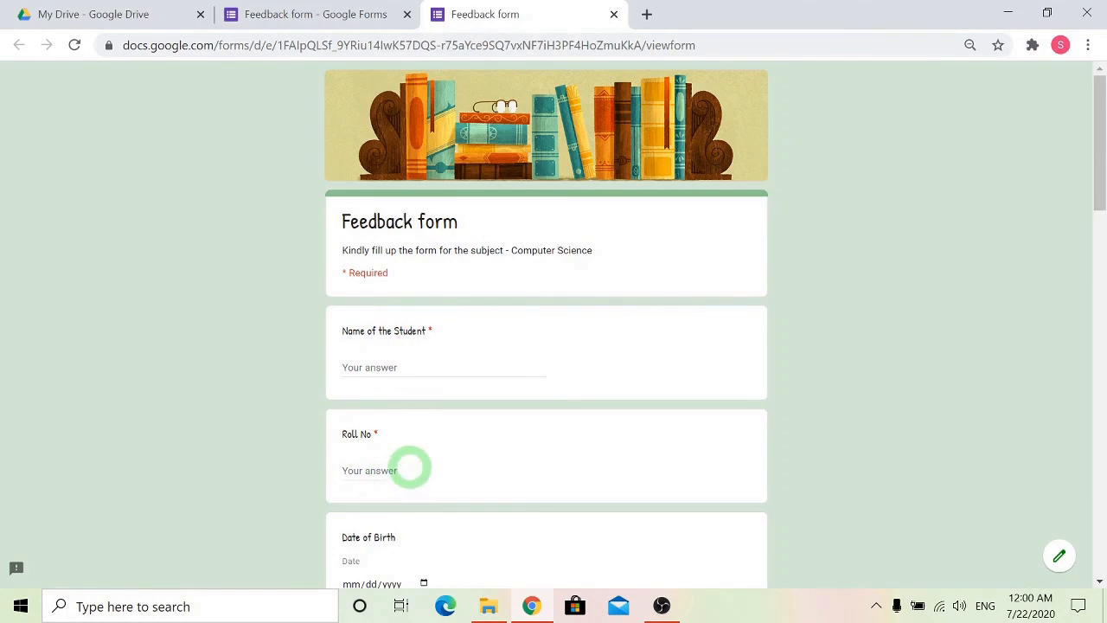
Fill in the Date of Birth field in the form preview using the calendar.
scroll(467, 429, down, 2)
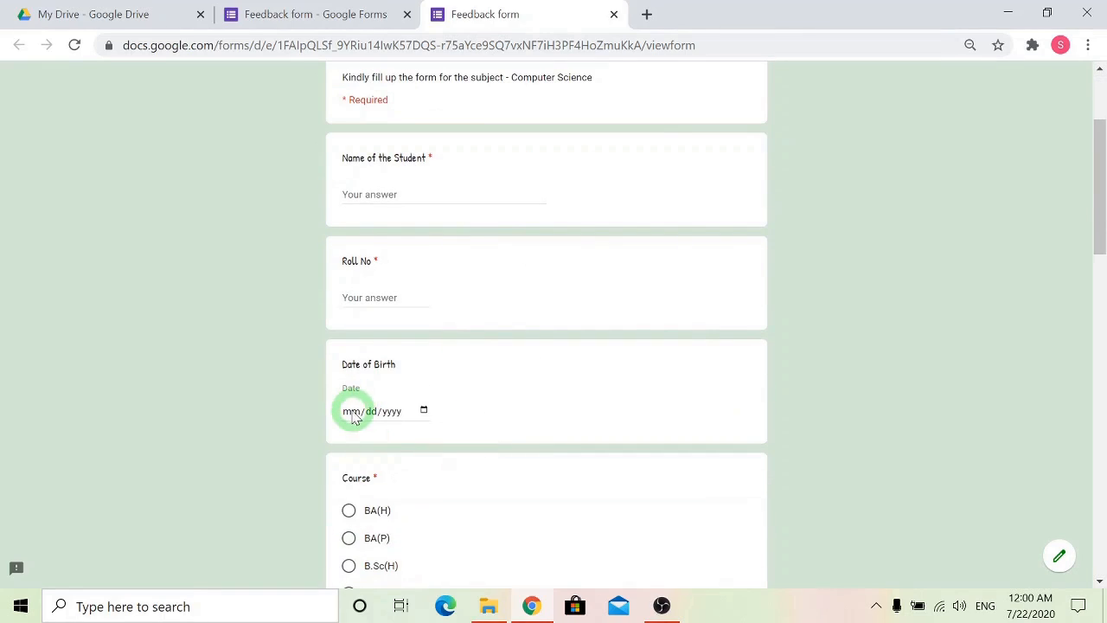
click(424, 411)
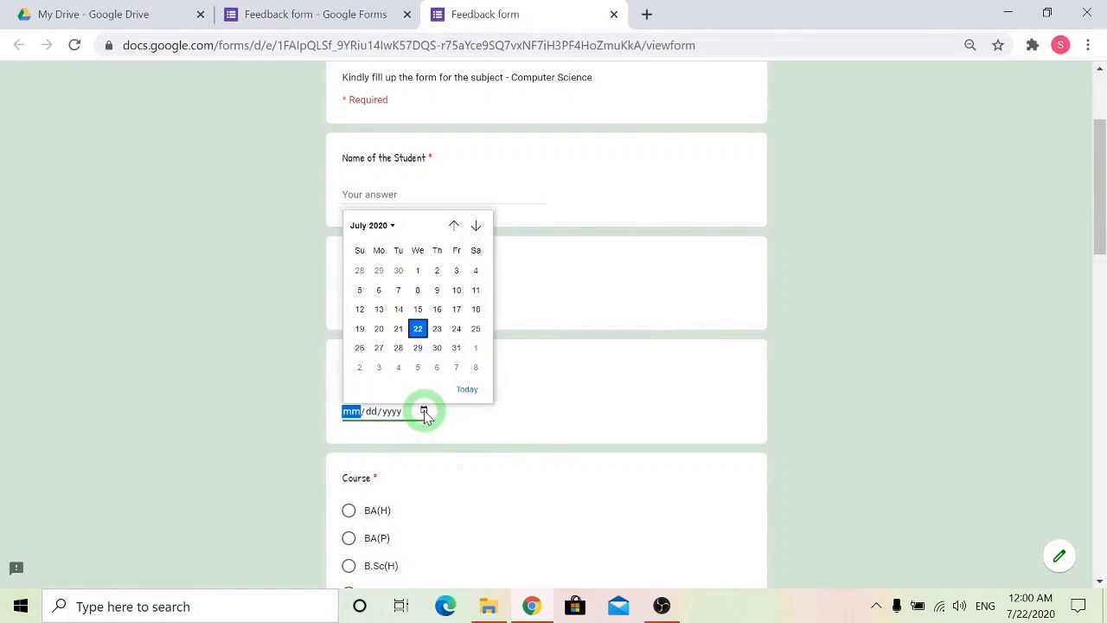
click(418, 309)
scroll(430, 390, down, 3)
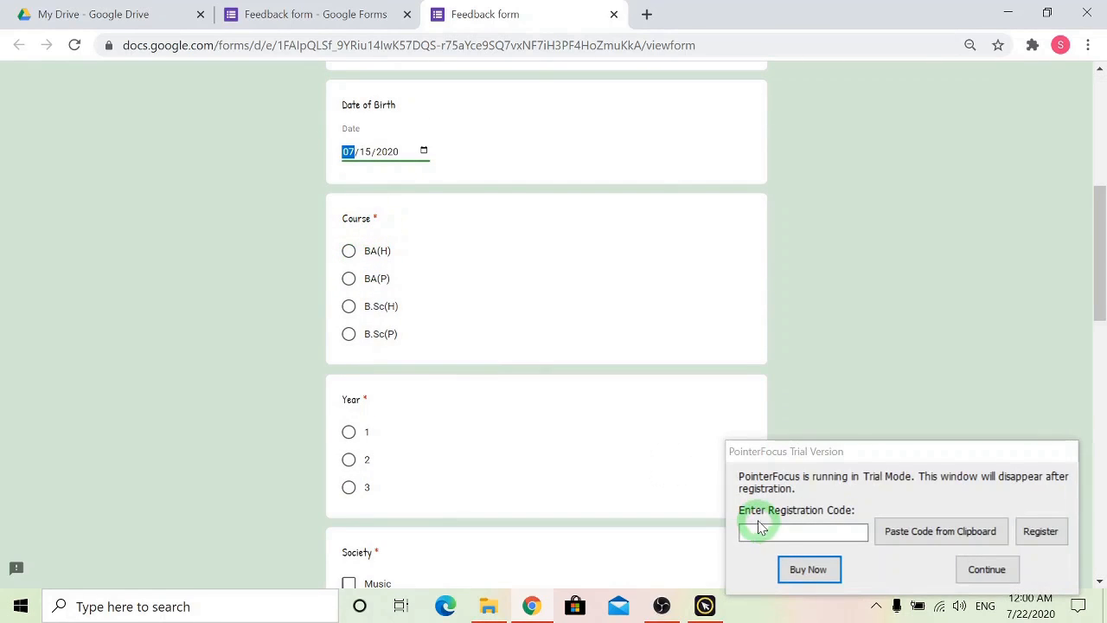
click(981, 567)
Answer the Course question with B.Sc(P) and the Year question with 2.
click(348, 253)
click(349, 278)
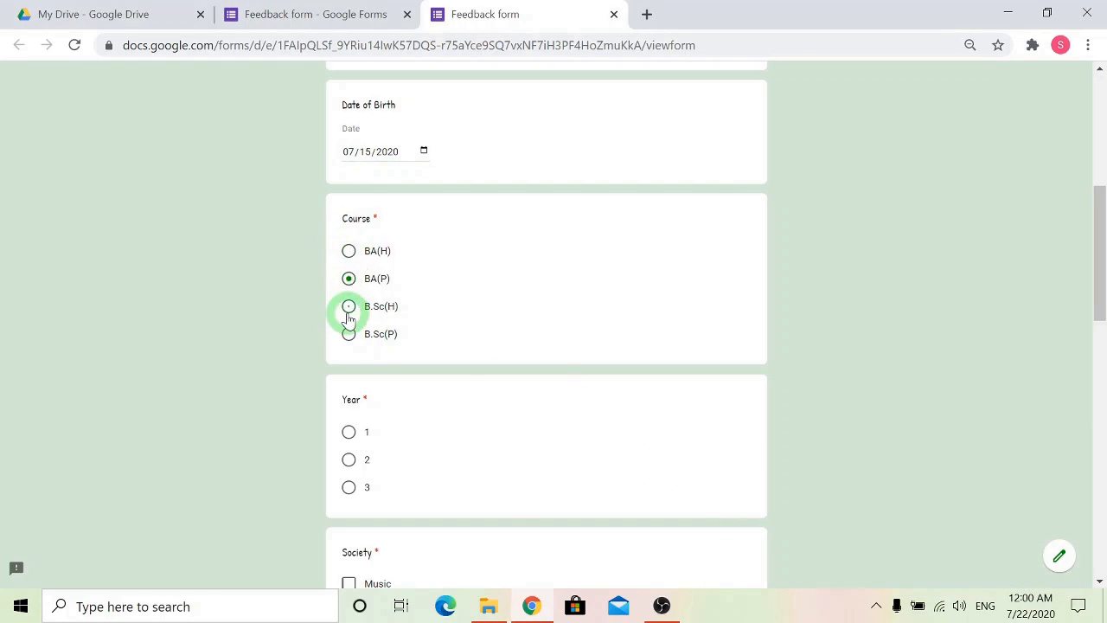
click(349, 308)
click(348, 336)
scroll(412, 360, down, 1)
click(350, 348)
click(350, 374)
Select Music and Debate as the answers to the Society question.
scroll(420, 386, down, 2)
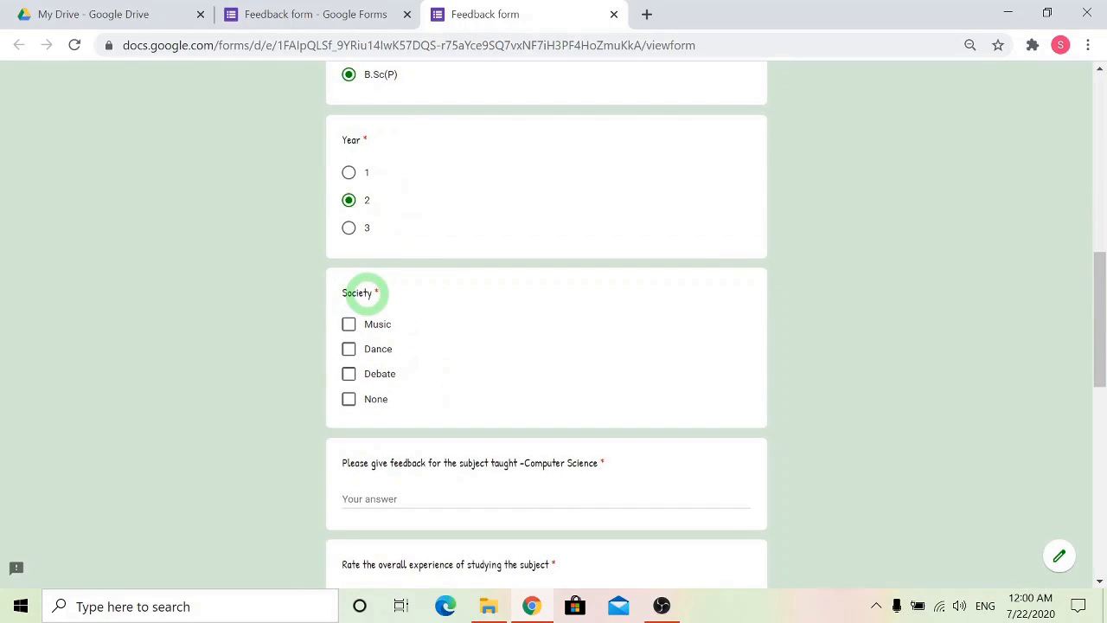
click(350, 329)
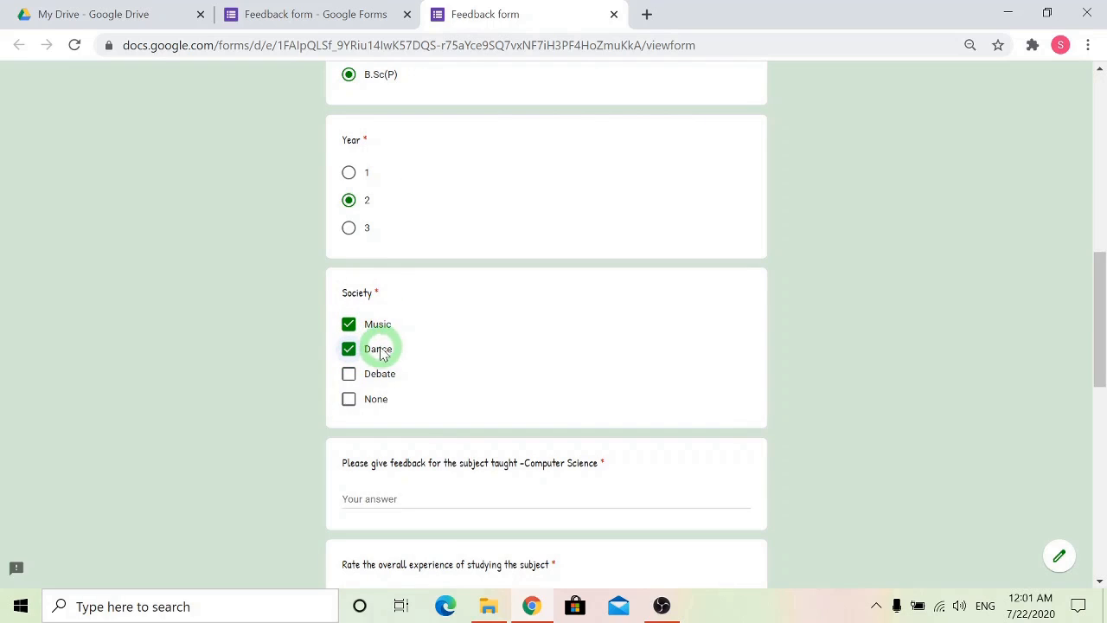
click(347, 350)
click(349, 371)
Rate the overall experience of studying the subject as 9.
scroll(349, 372, down, 2)
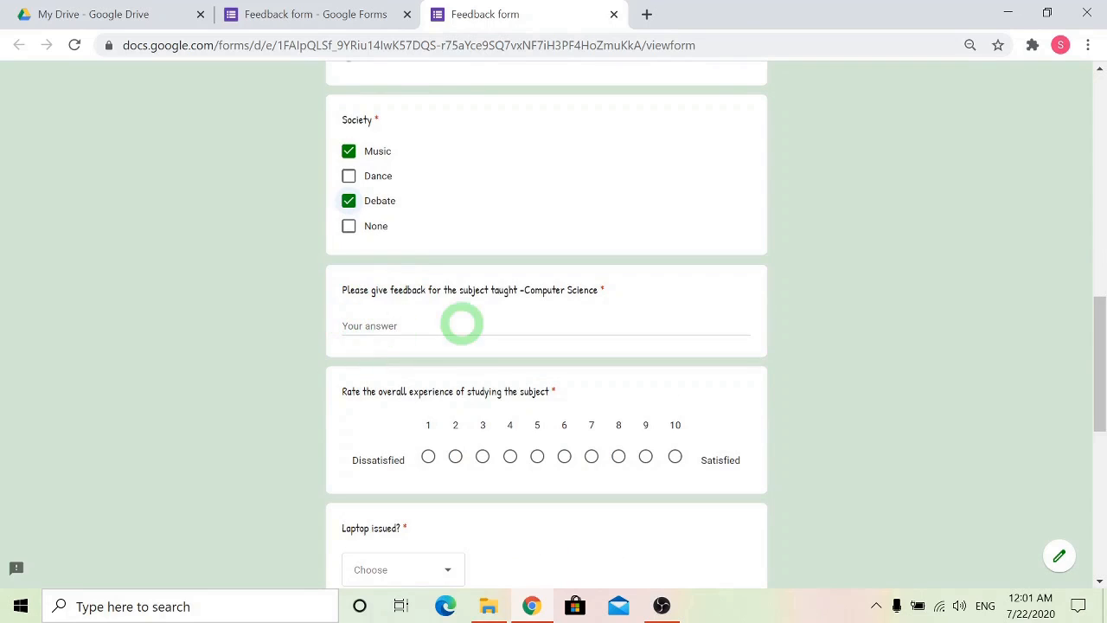
scroll(389, 376, down, 1)
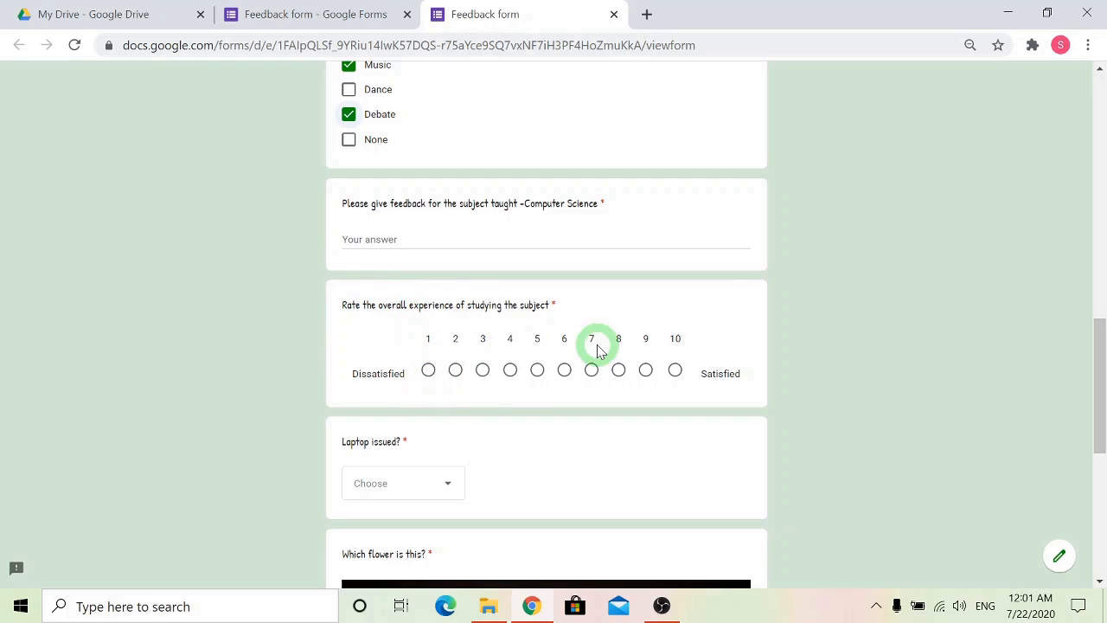
click(592, 370)
click(645, 372)
Answer the Laptop issued question with Yes and choose an answer for the flower picture question.
scroll(450, 363, down, 2)
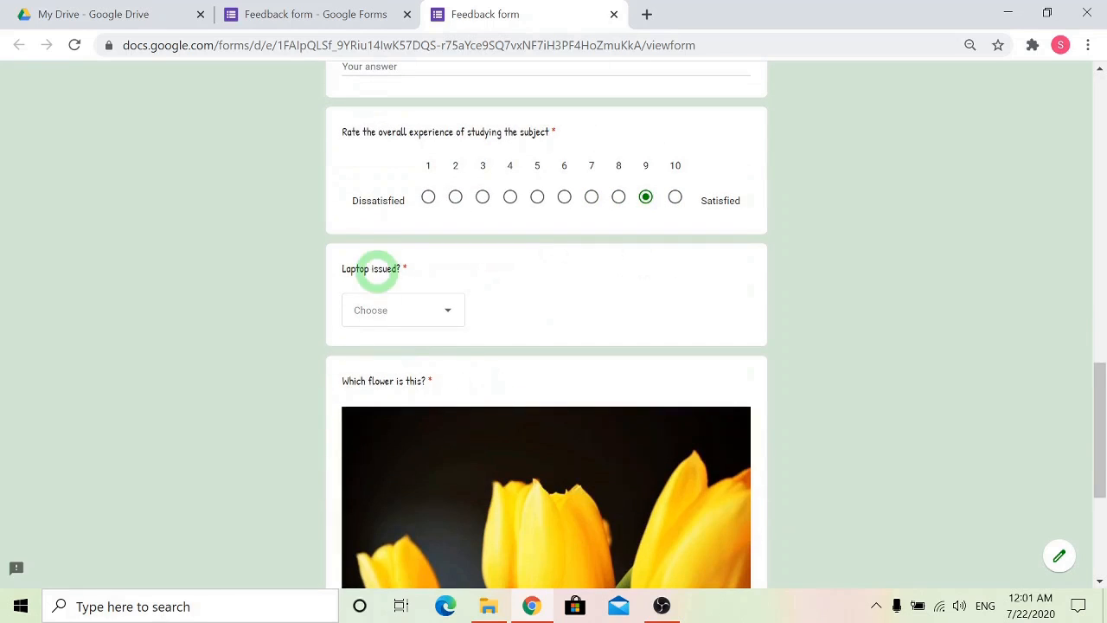
click(430, 313)
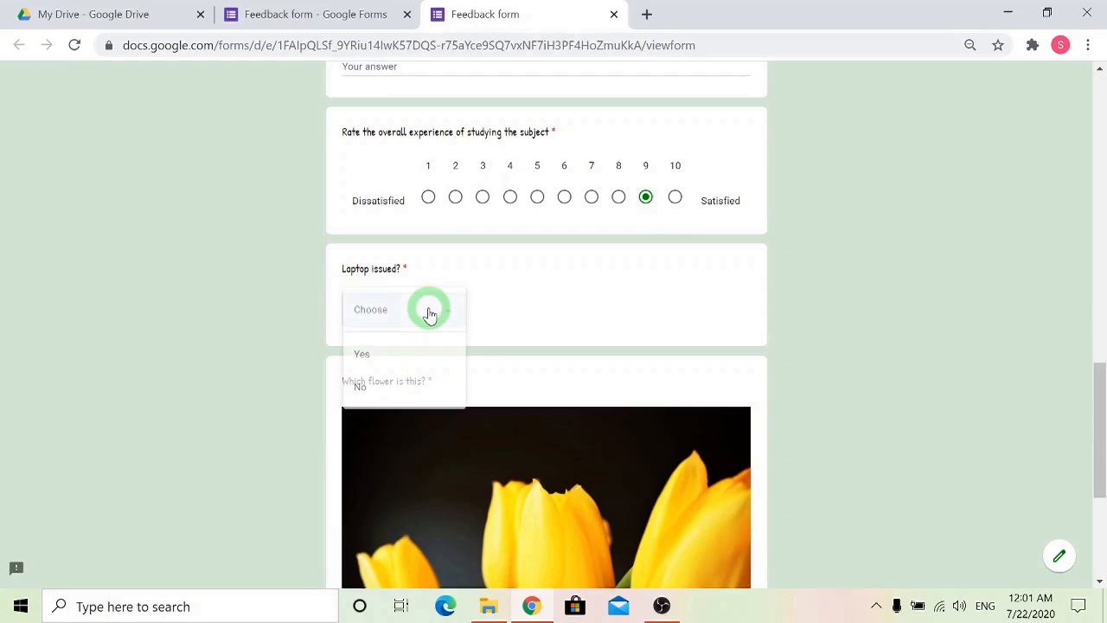
click(404, 365)
scroll(525, 326, down, 3)
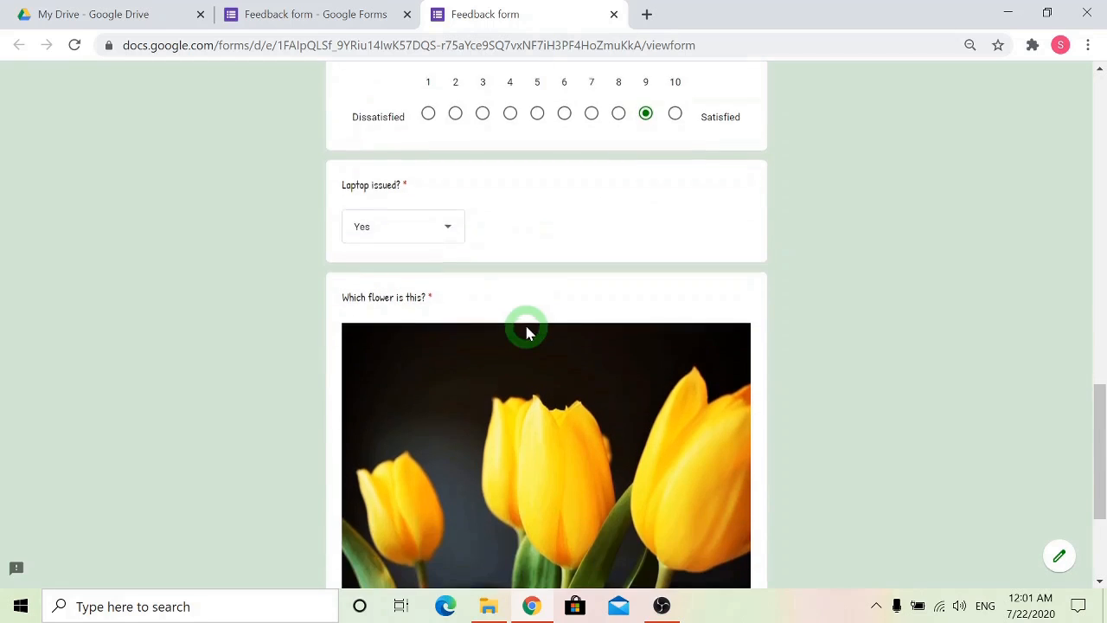
click(350, 436)
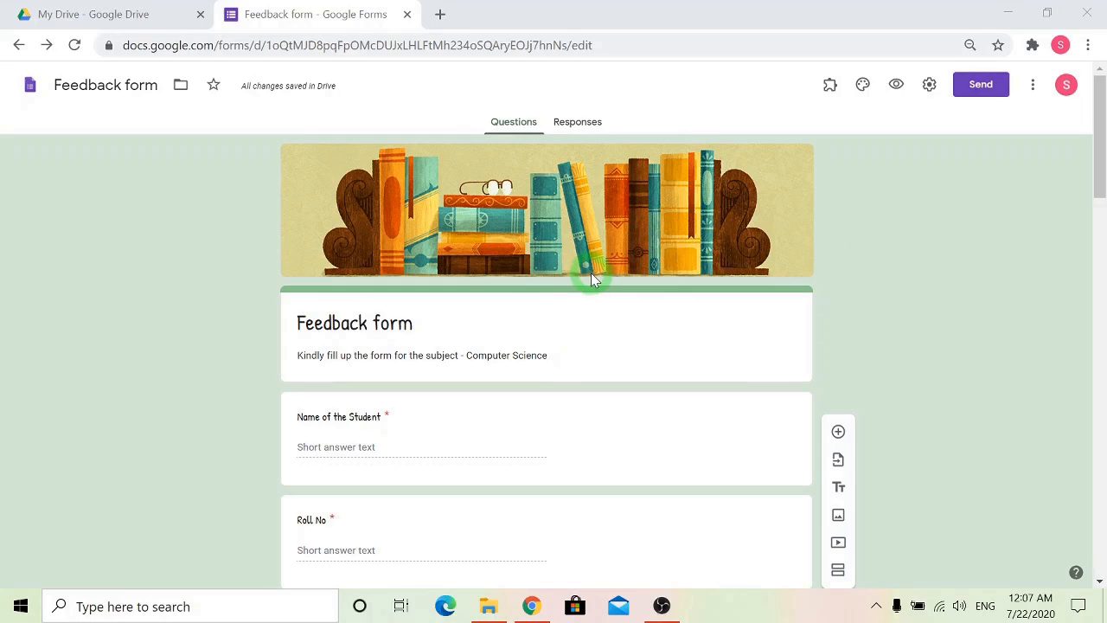
In the general form settings, collect respondents' email addresses and set response receipts to Always.
click(928, 84)
click(404, 158)
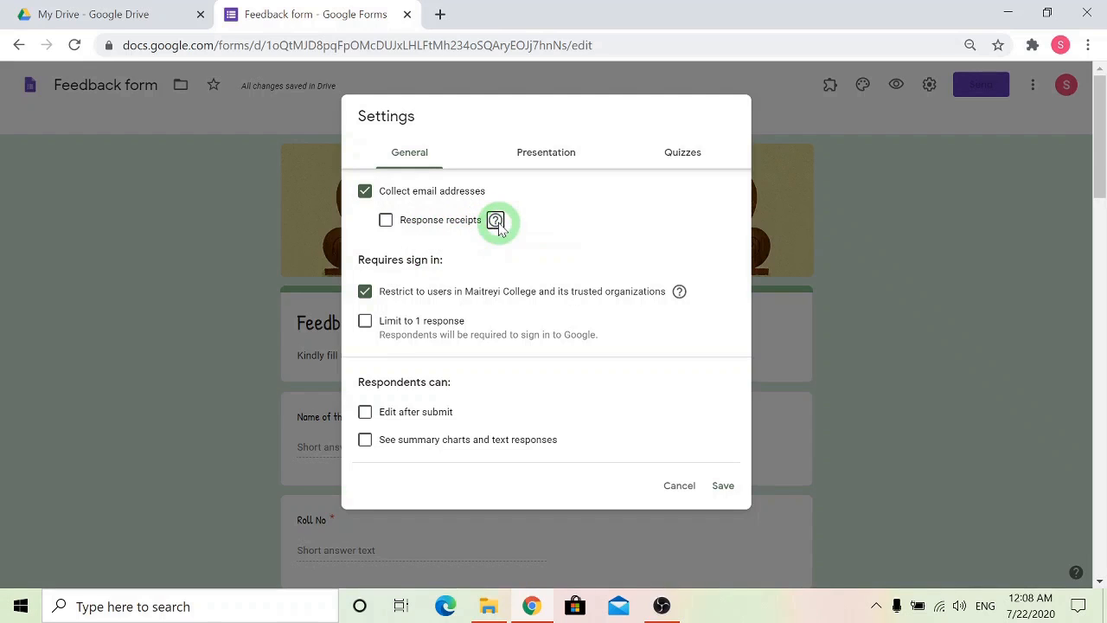
mouse_move(497, 223)
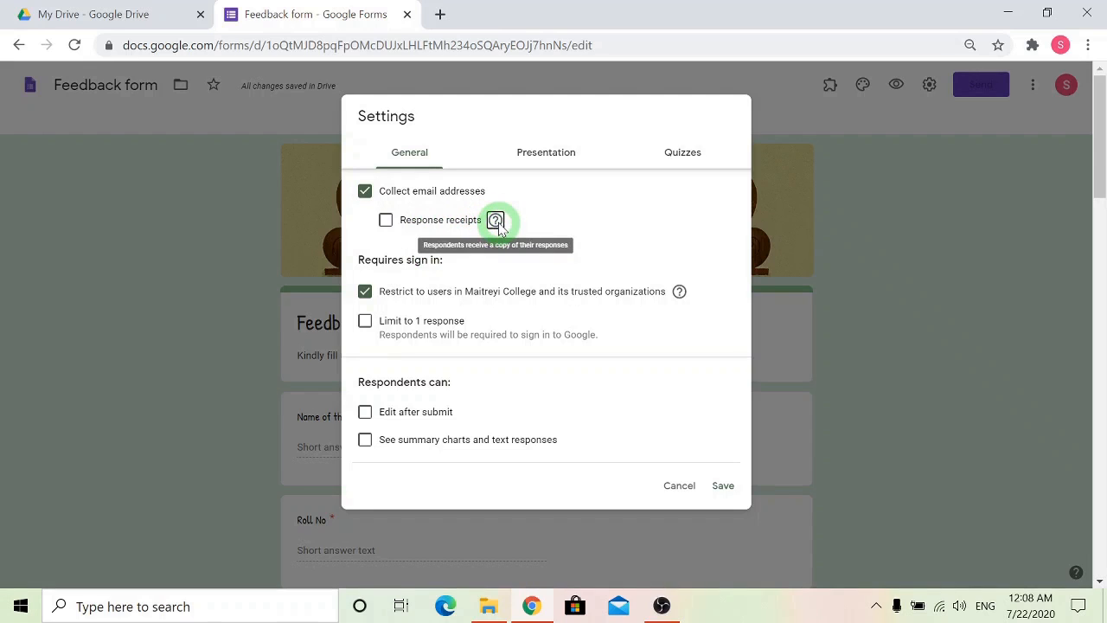
click(386, 222)
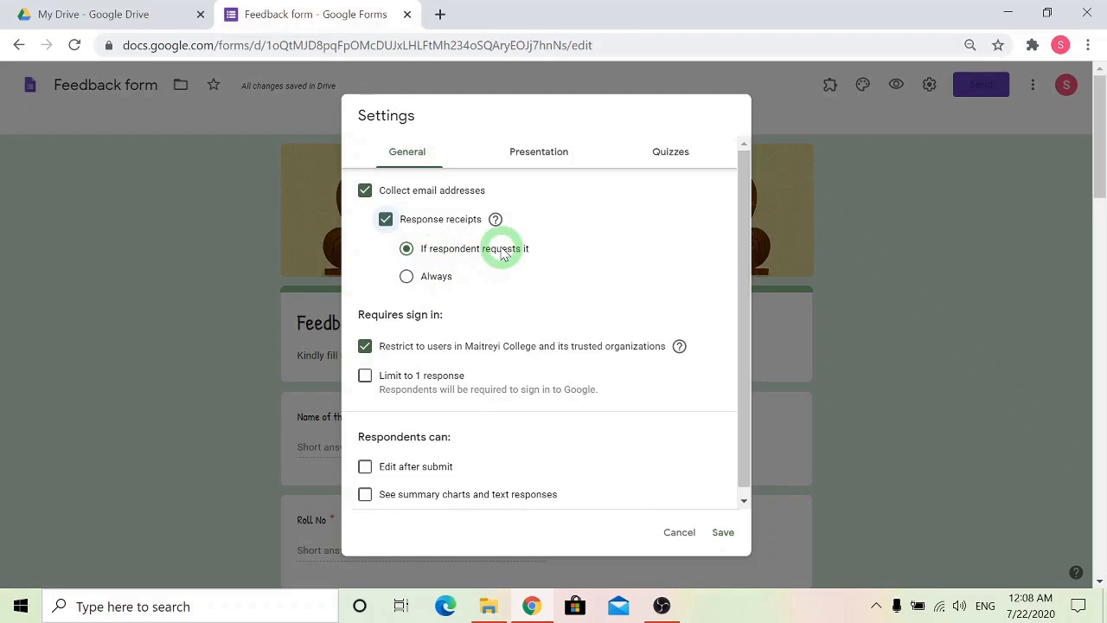
click(407, 276)
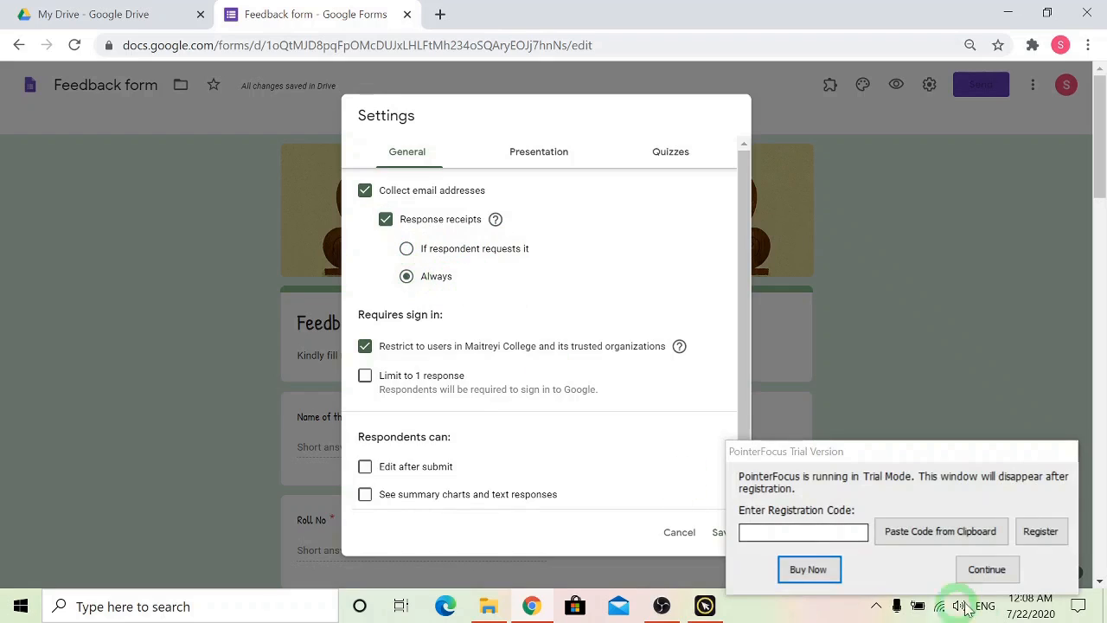
click(986, 570)
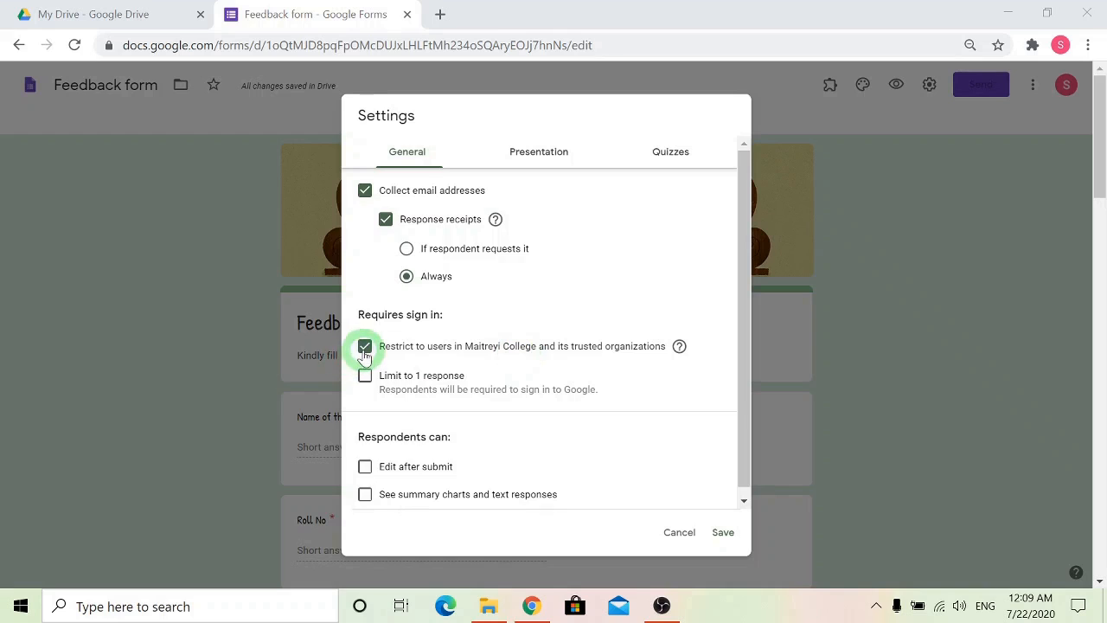
Lift the sign-in restriction to users in Maitreyi College and its trusted organizations.
click(364, 347)
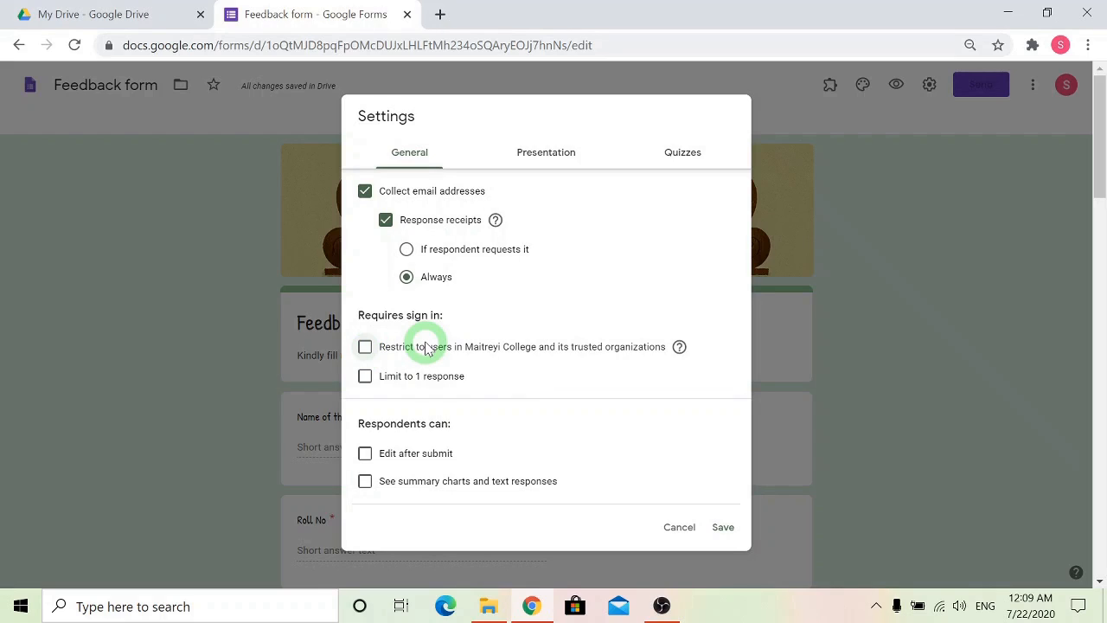
Try out the one-response limit and the respondent options for editing after submitting and seeing summary charts and text responses.
click(365, 381)
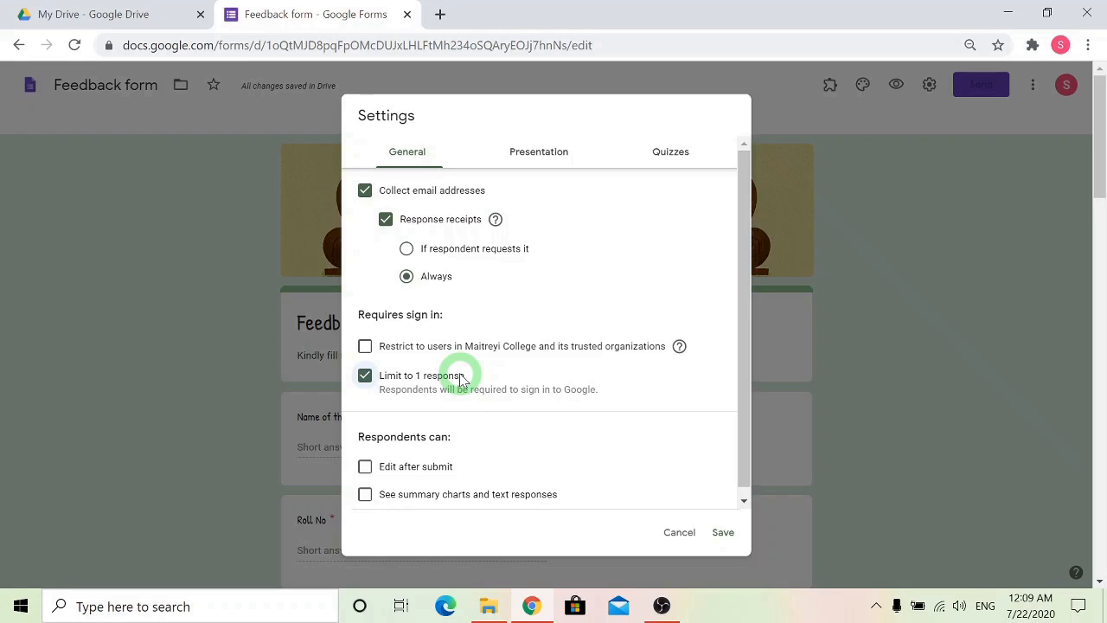
click(365, 377)
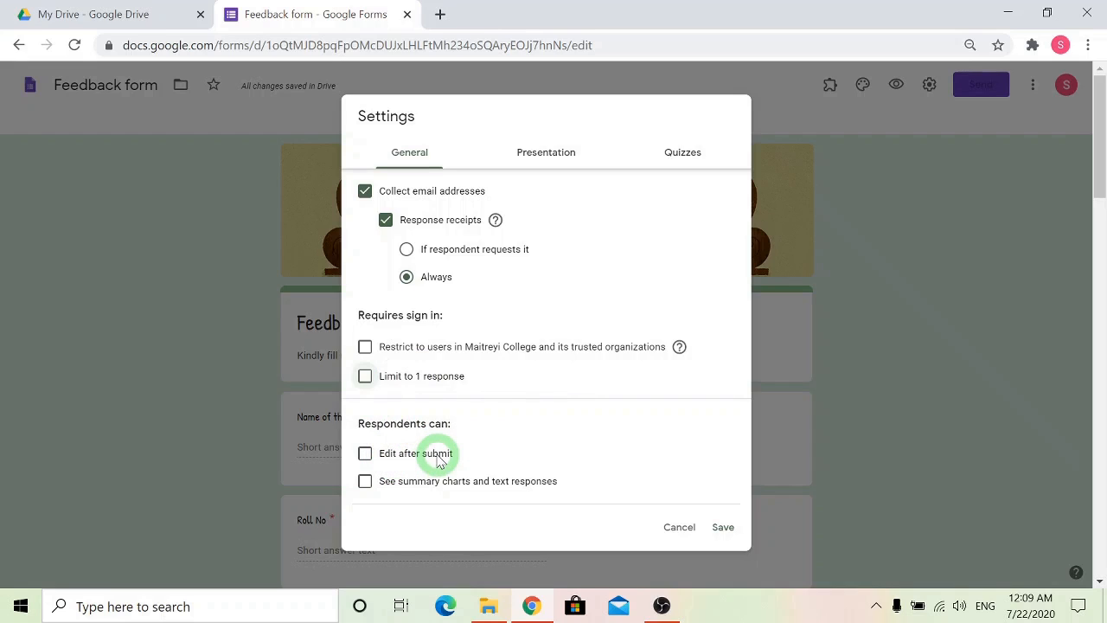
click(365, 455)
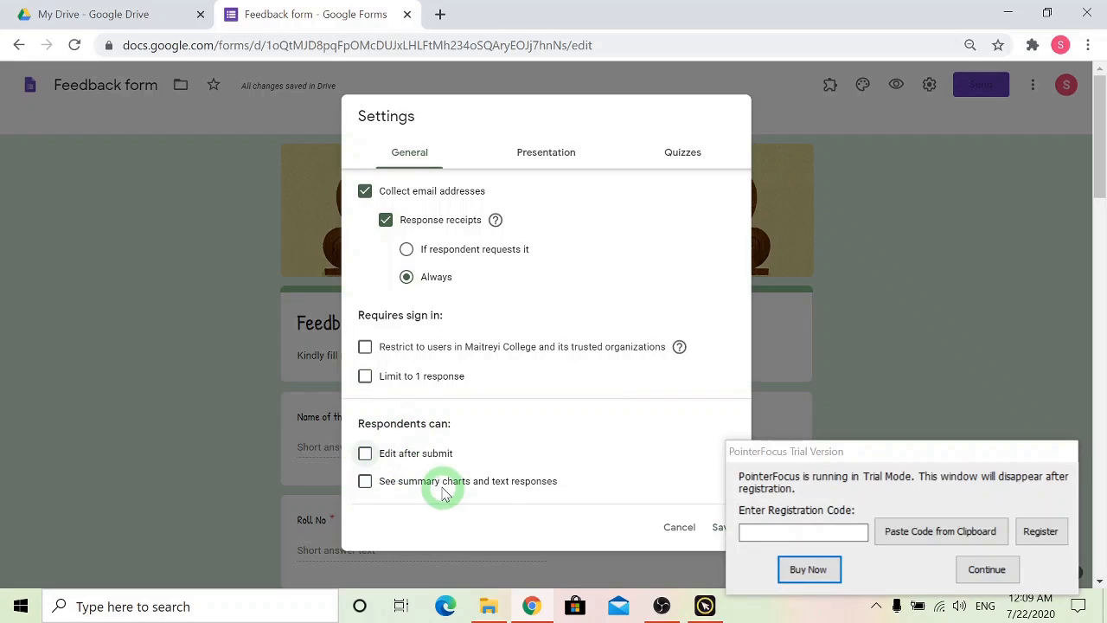
click(366, 482)
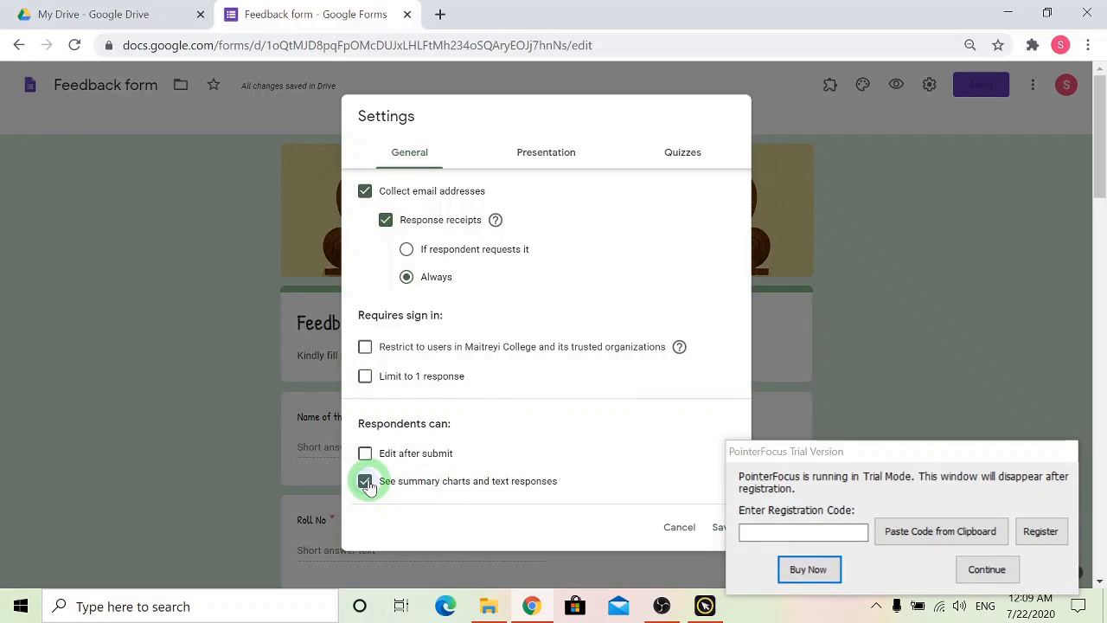
click(366, 482)
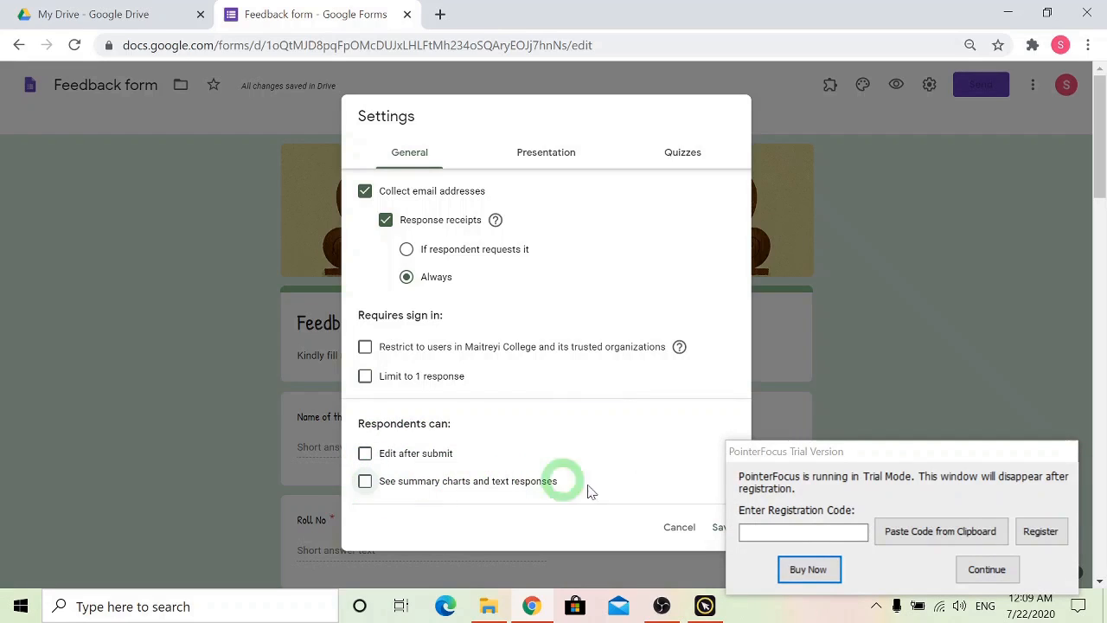
click(987, 569)
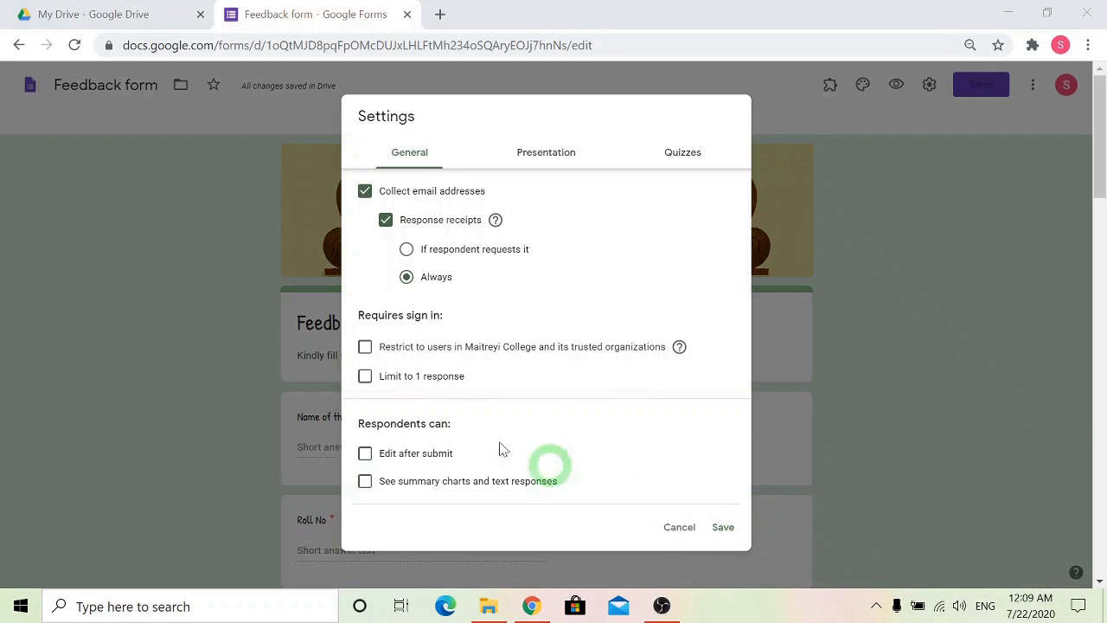
Limit the form to 1 response and save the settings.
click(365, 376)
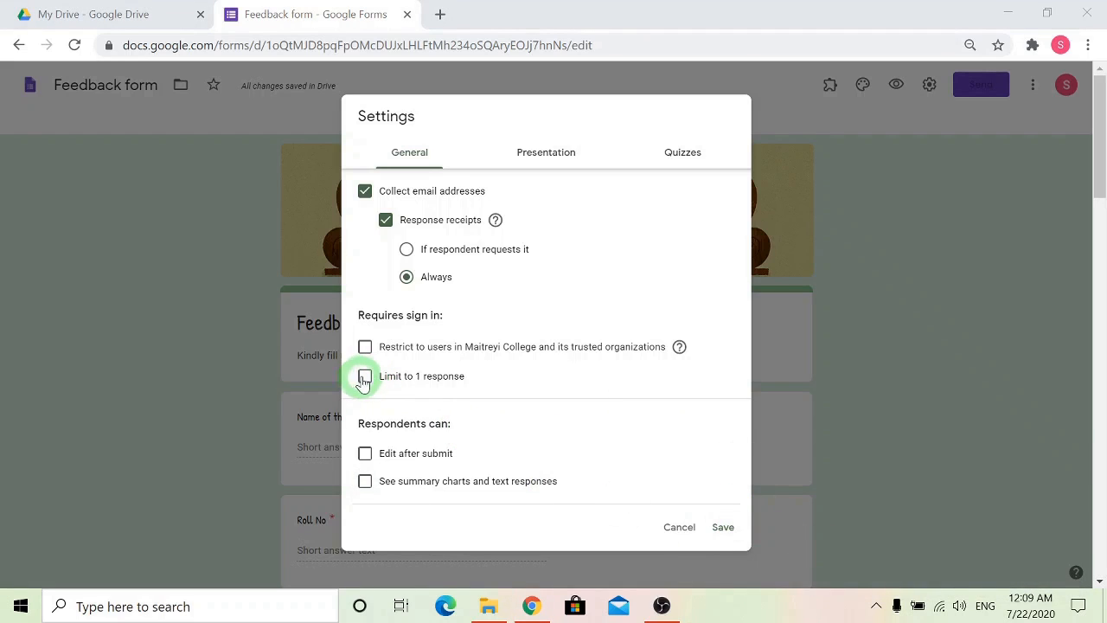
click(722, 531)
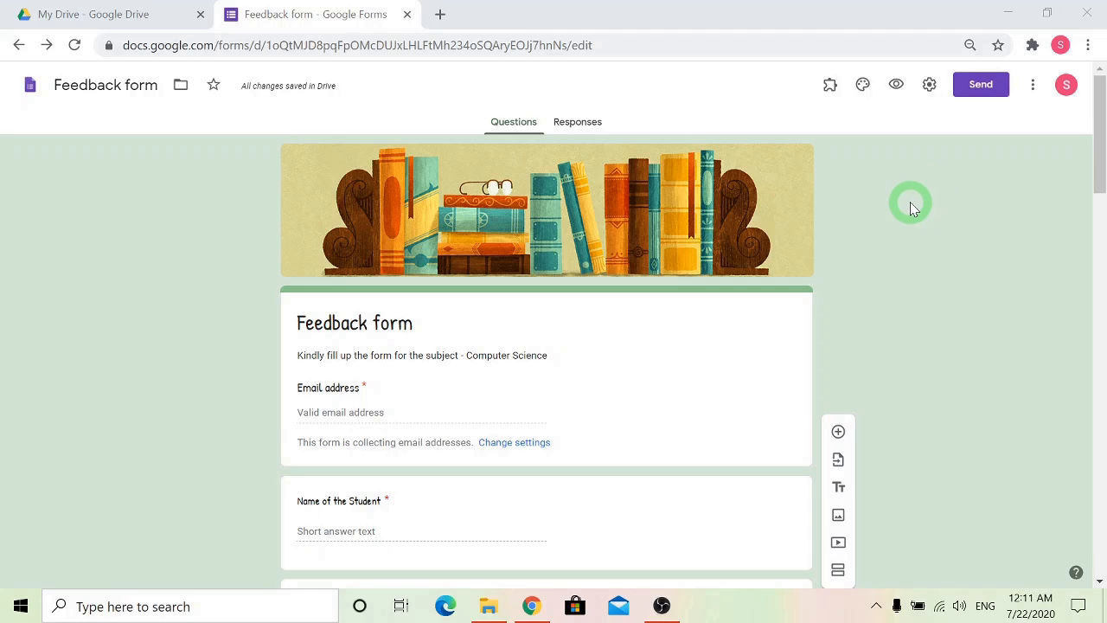
Review sending the form by email, then generate a shortened link to the form and copy it.
click(977, 90)
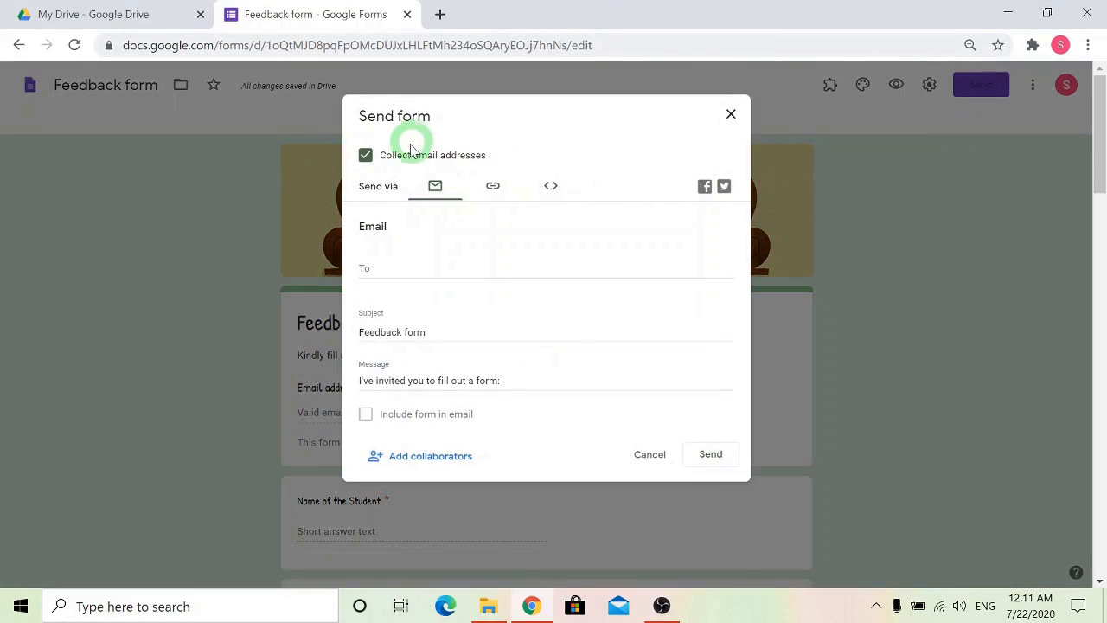
click(987, 569)
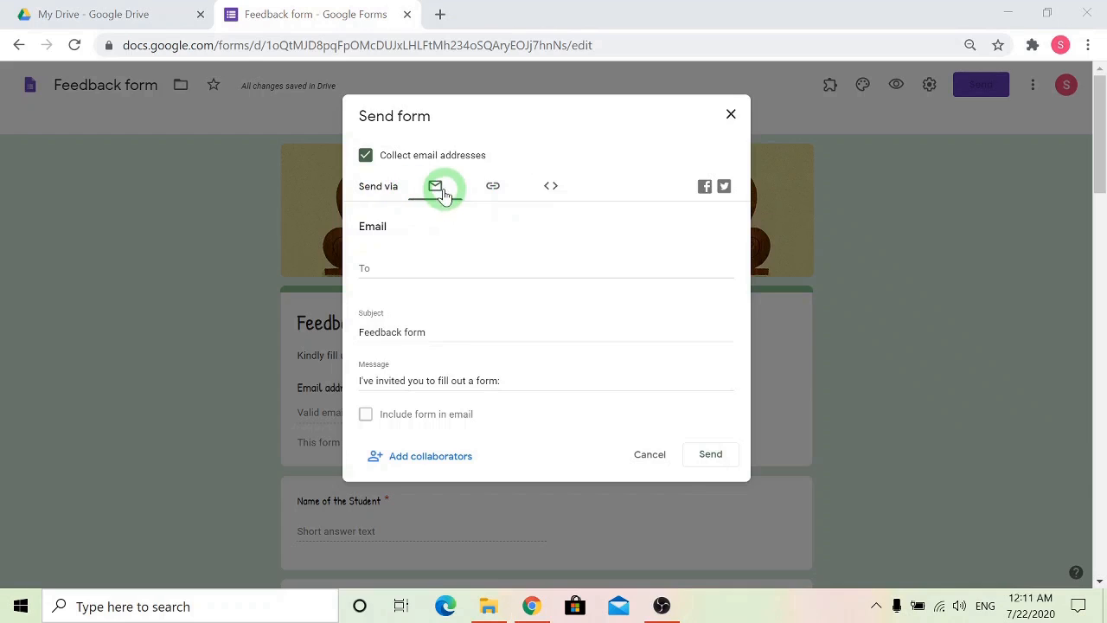
click(390, 265)
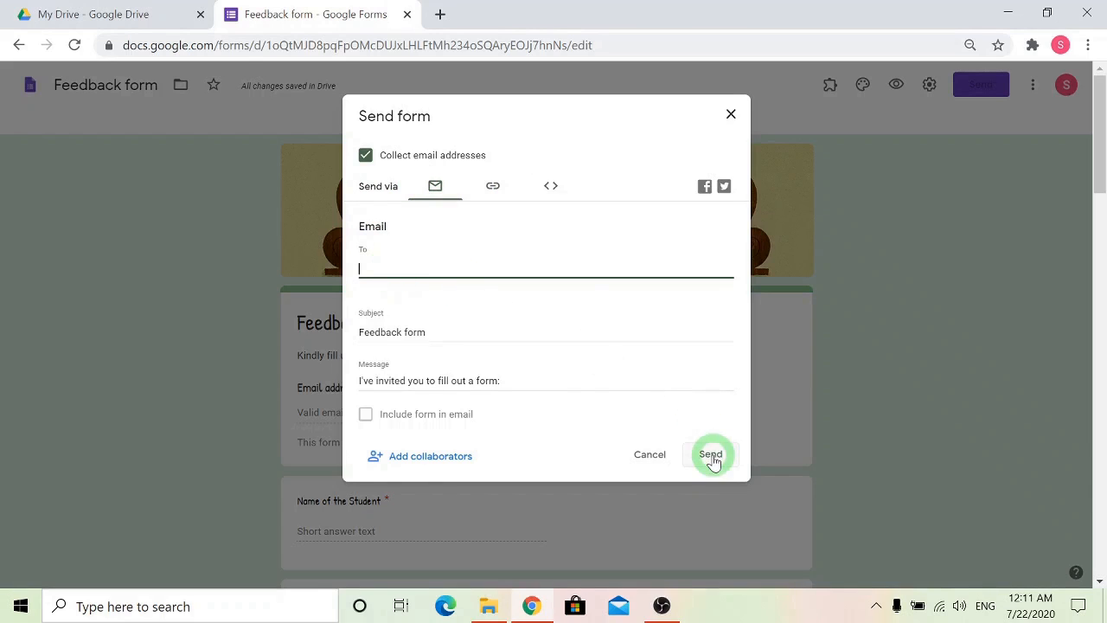
click(494, 191)
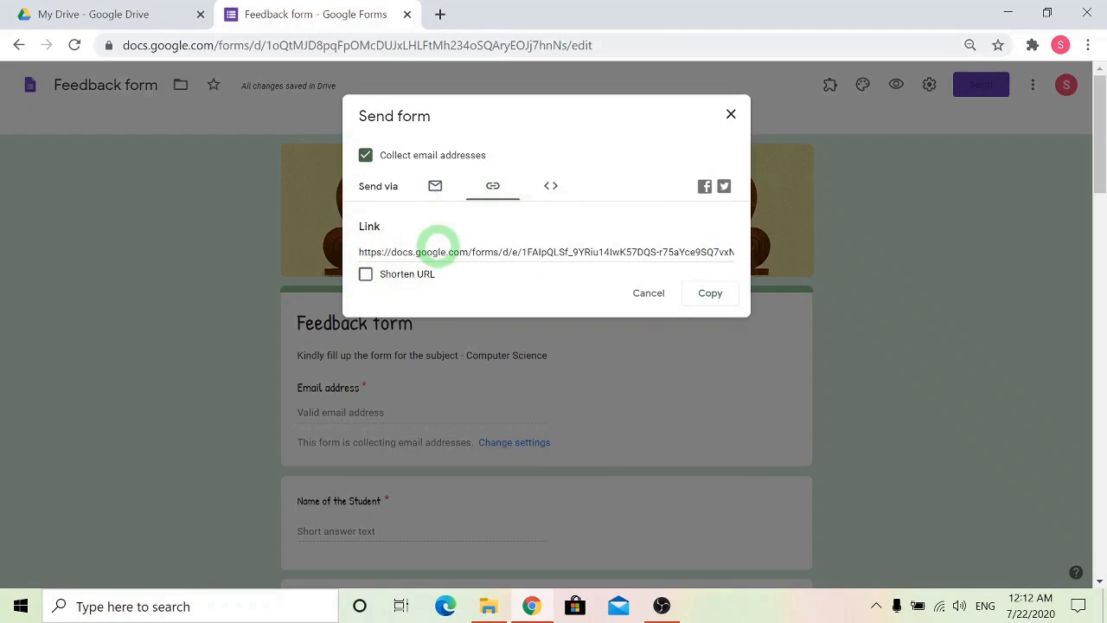
click(366, 275)
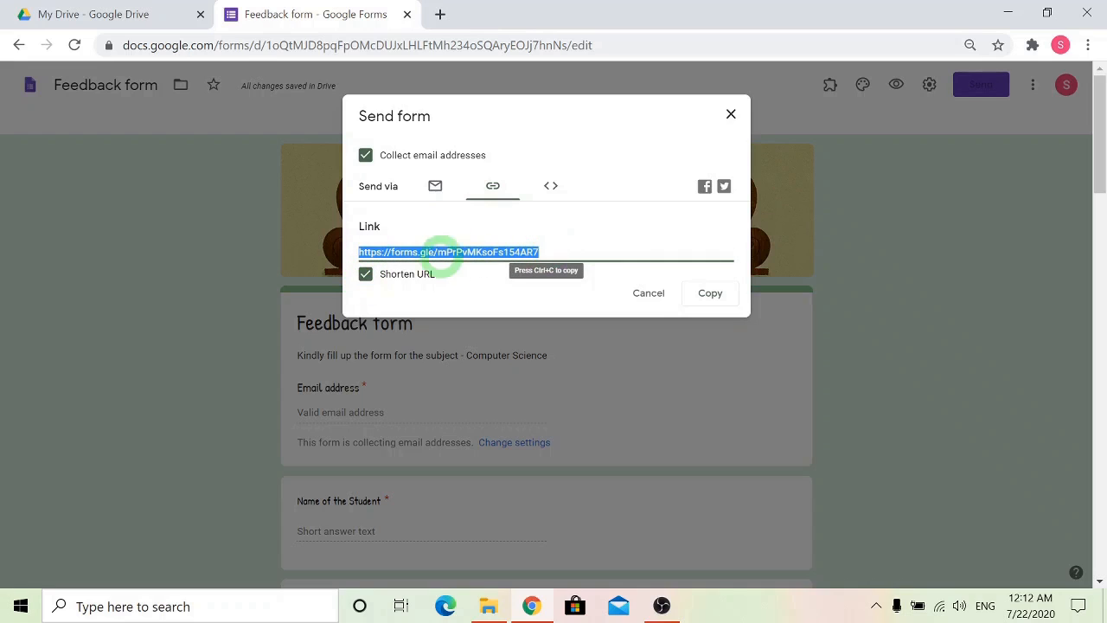
click(710, 295)
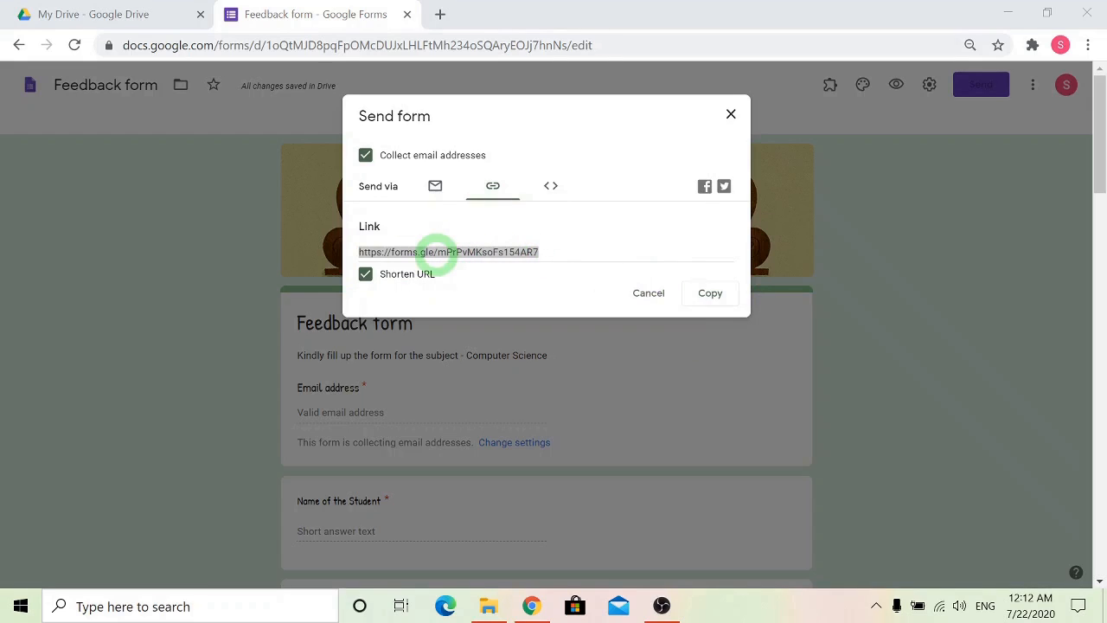
Open the copied form link in a new browser tab and look over the form's questions.
click(442, 17)
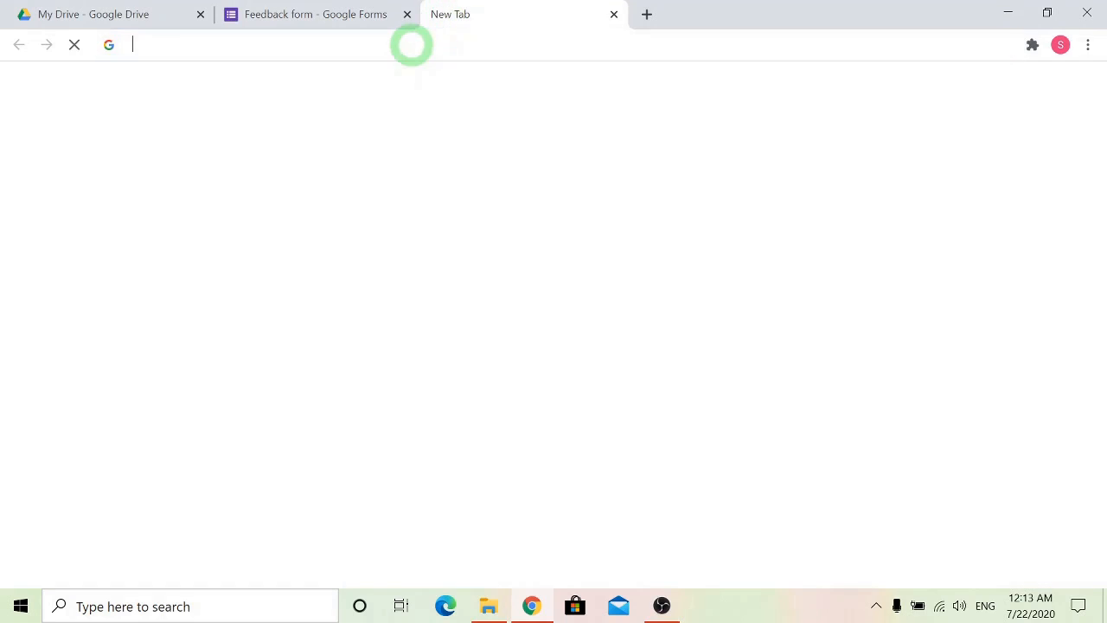
click(412, 45)
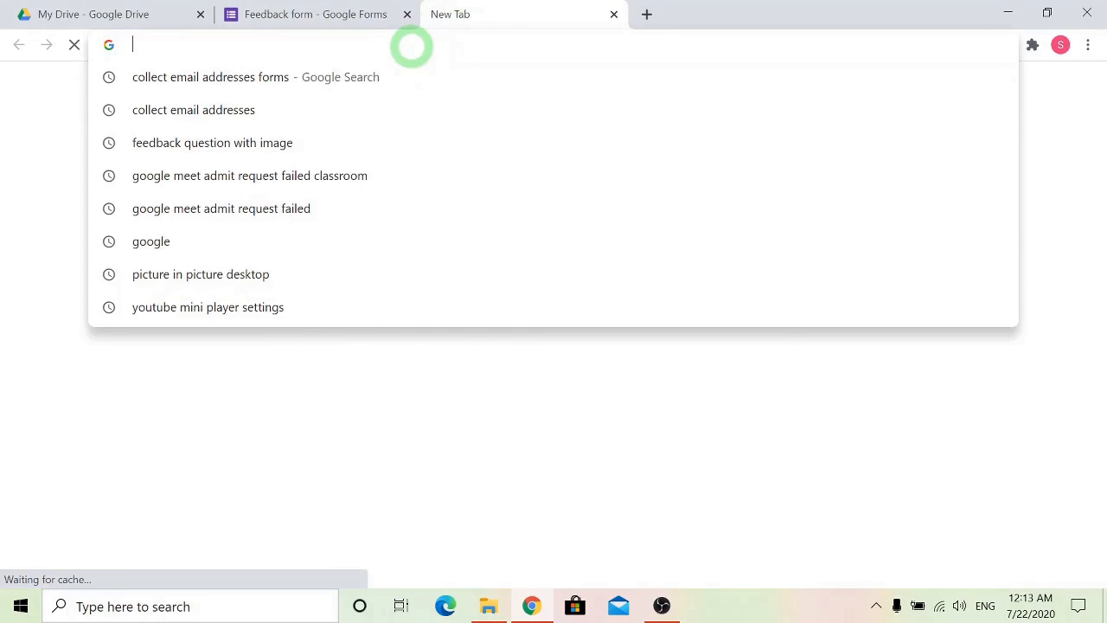
key(ctrl+v)
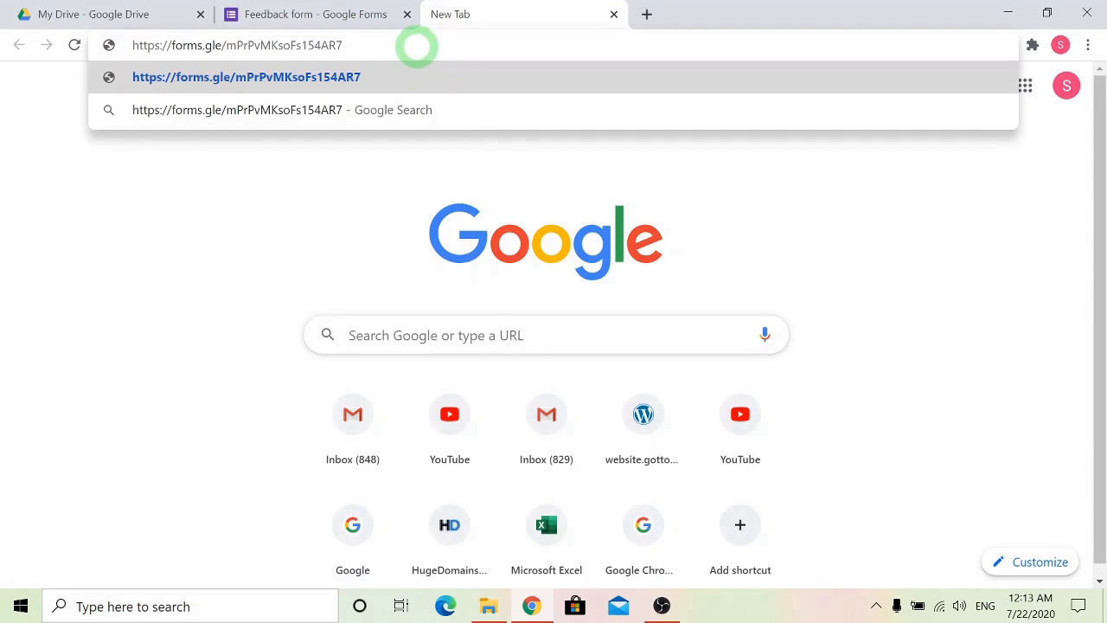
key(Return)
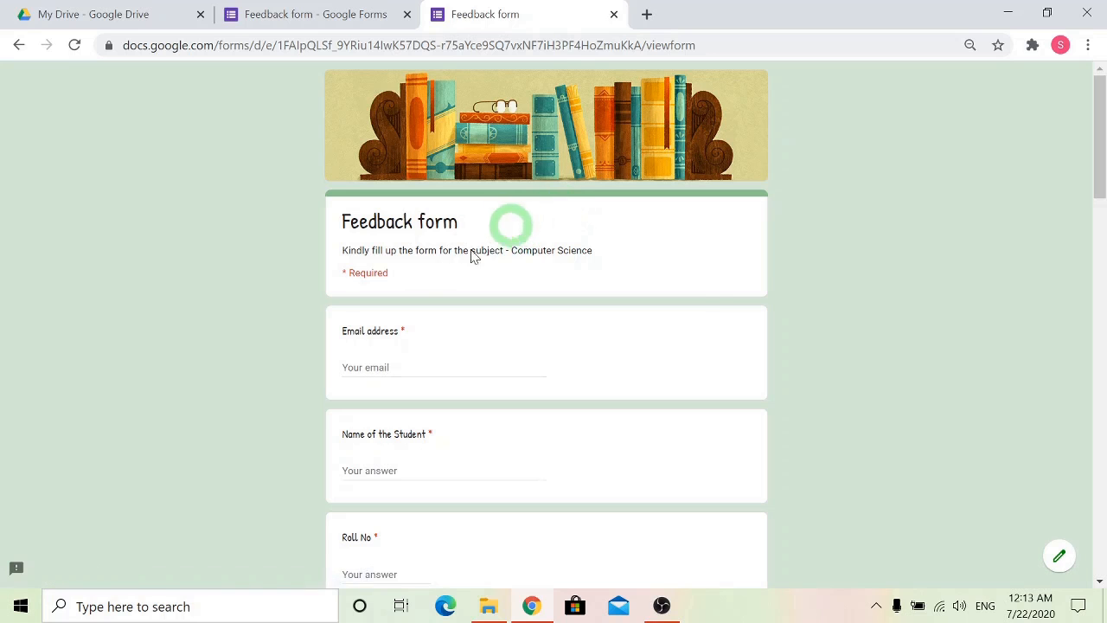
scroll(725, 305, down, 20)
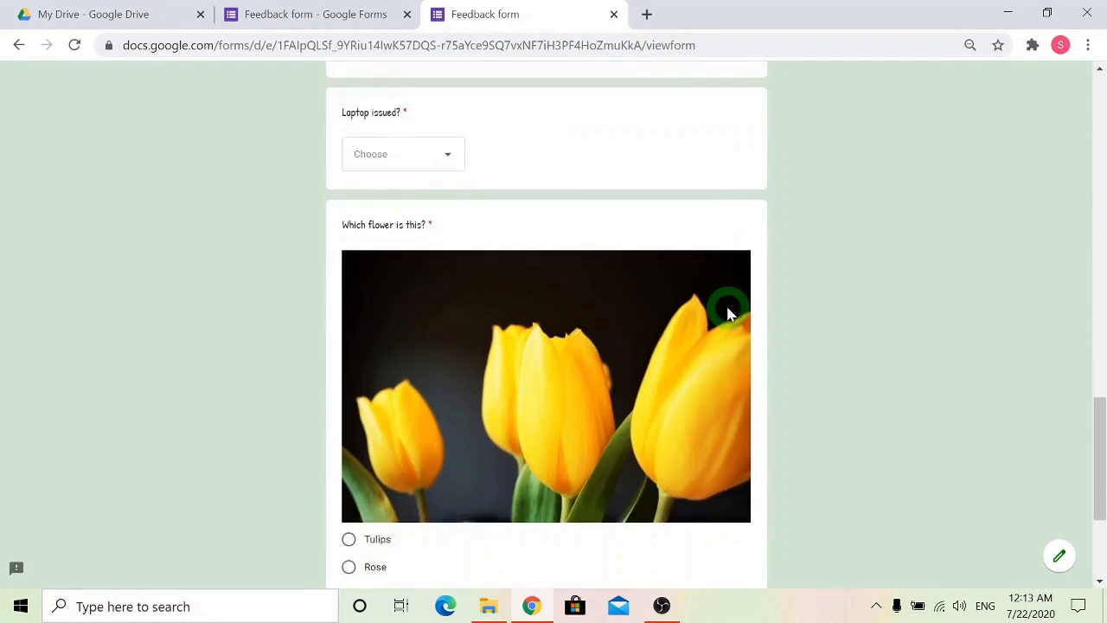
scroll(727, 306, up, 20)
Fill in the respondent's email address and enter sample text as the student's name.
click(359, 367)
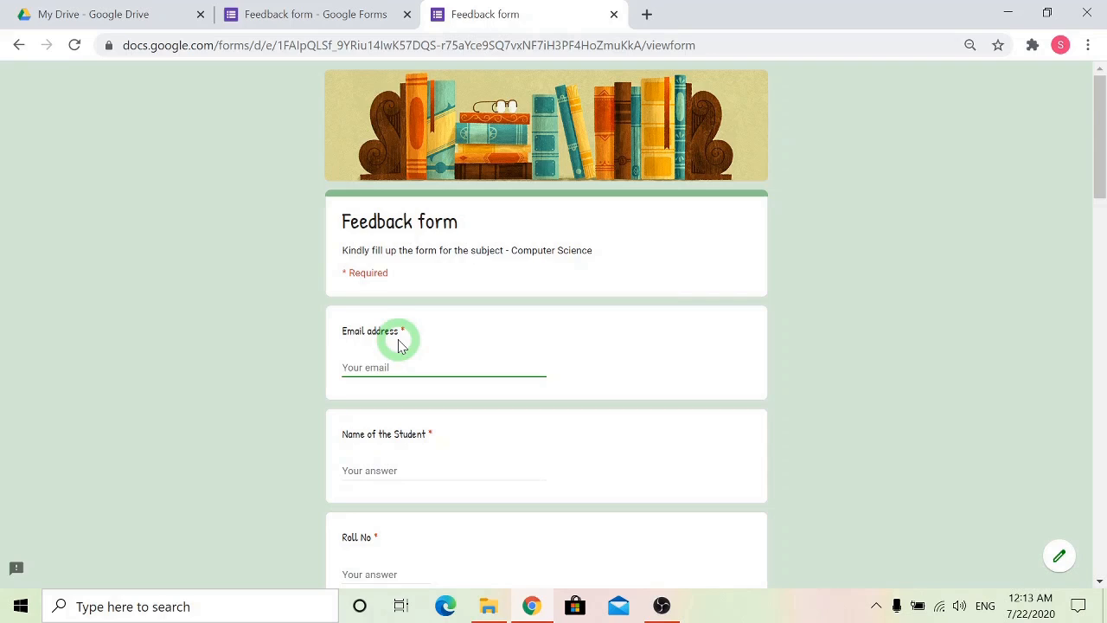
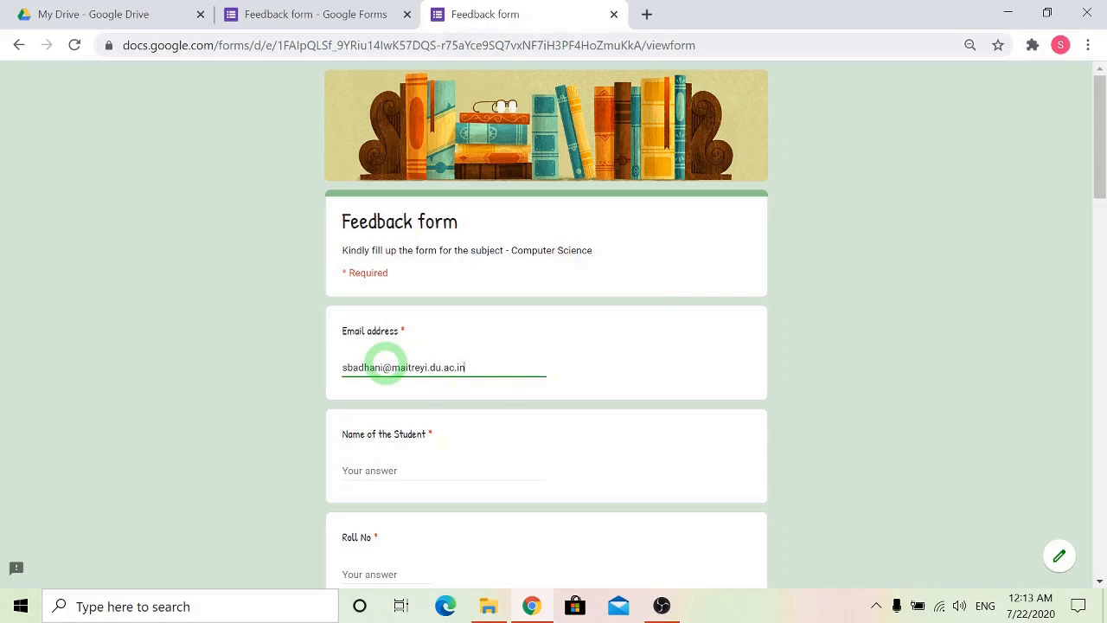
click(383, 470)
text(dfsdf)
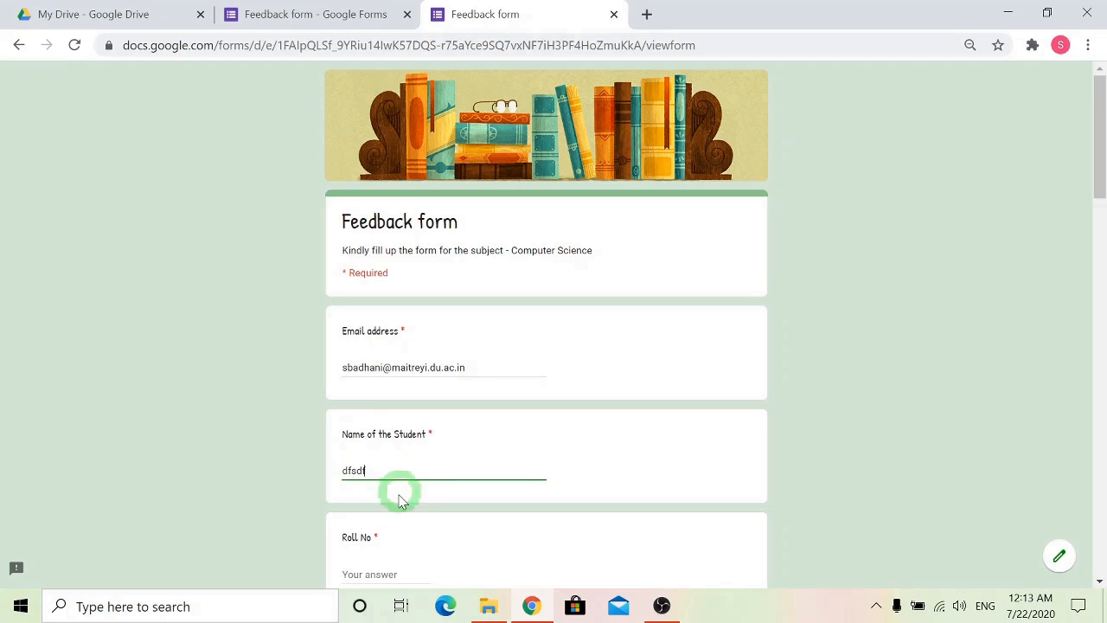
Enter a sample roll number and choose a date of birth.
scroll(399, 489, down, 2)
click(389, 402)
text(234234)
scroll(398, 521, down, 2)
click(423, 342)
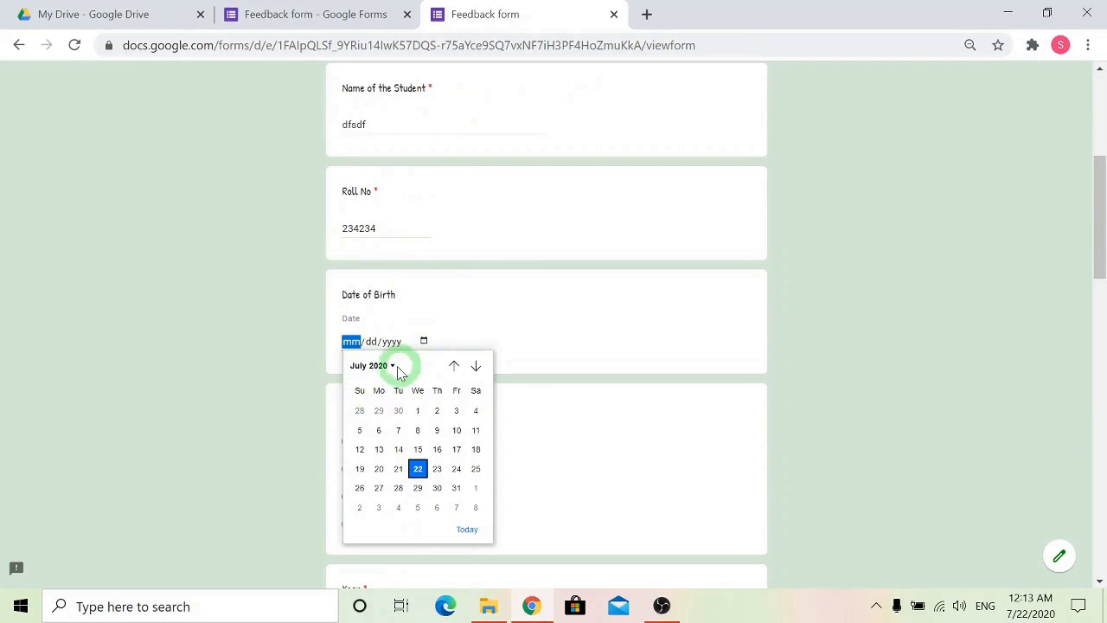
click(398, 410)
Answer the Course question with BA(H) and the Year question with 1.
scroll(433, 380, down, 2)
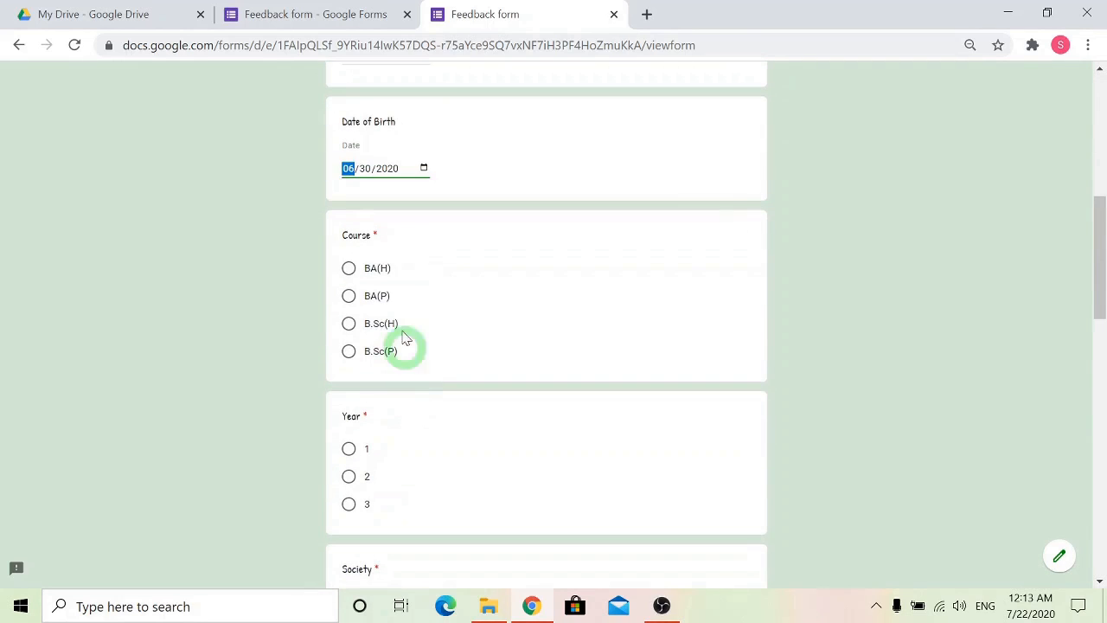
click(349, 269)
click(983, 570)
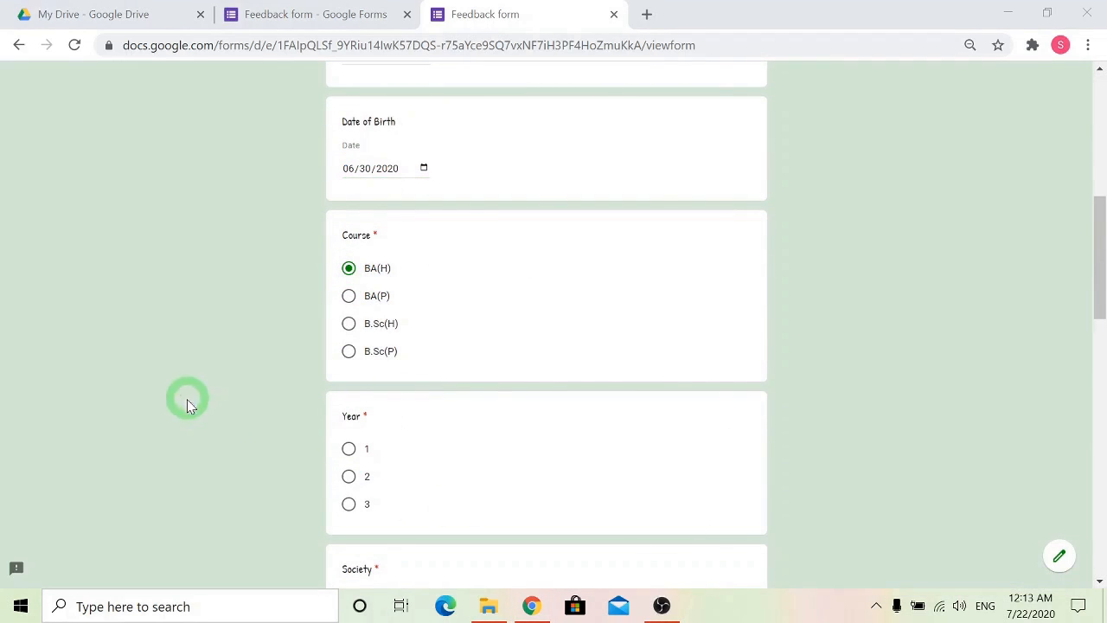
click(349, 448)
Select Dance and Debate for the Society question and answer the Computer Science feedback question with "dfgdrg".
scroll(425, 454, down, 4)
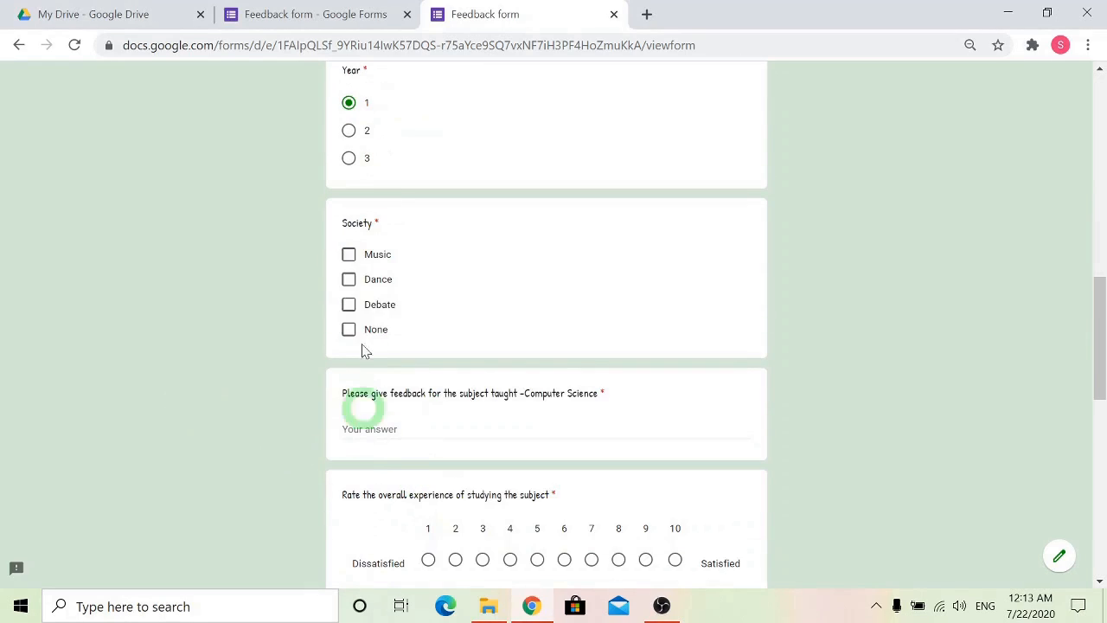
click(349, 278)
click(348, 304)
click(385, 428)
text(dfgdrg)
Rate the overall experience of studying the subject as 9 and answer the Laptop issued question with Yes.
scroll(482, 462, down, 2)
click(645, 387)
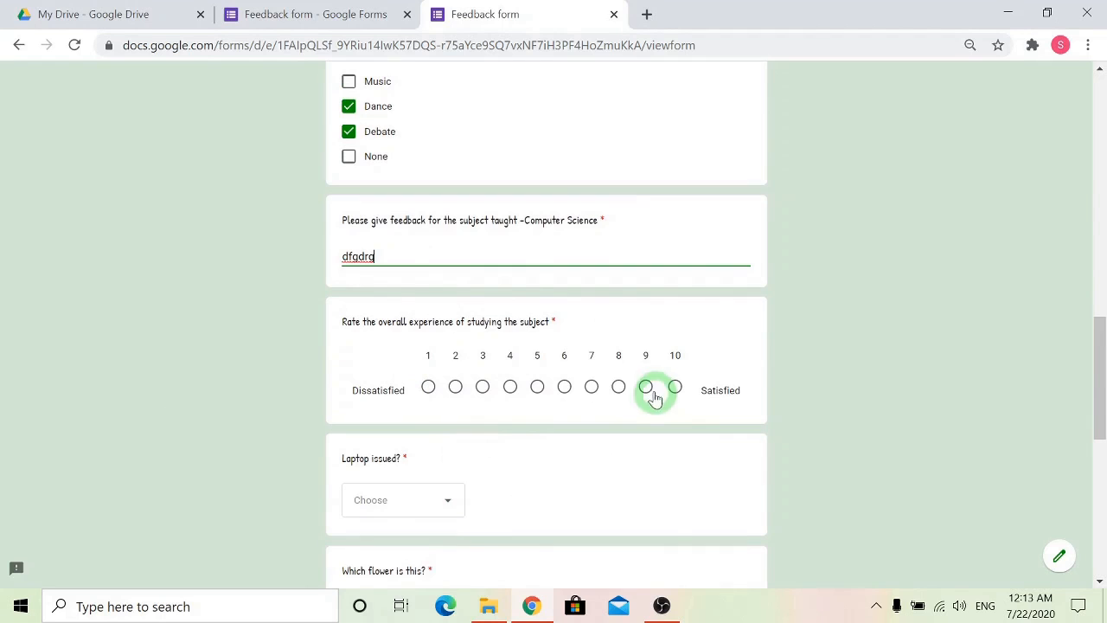
click(389, 502)
click(390, 519)
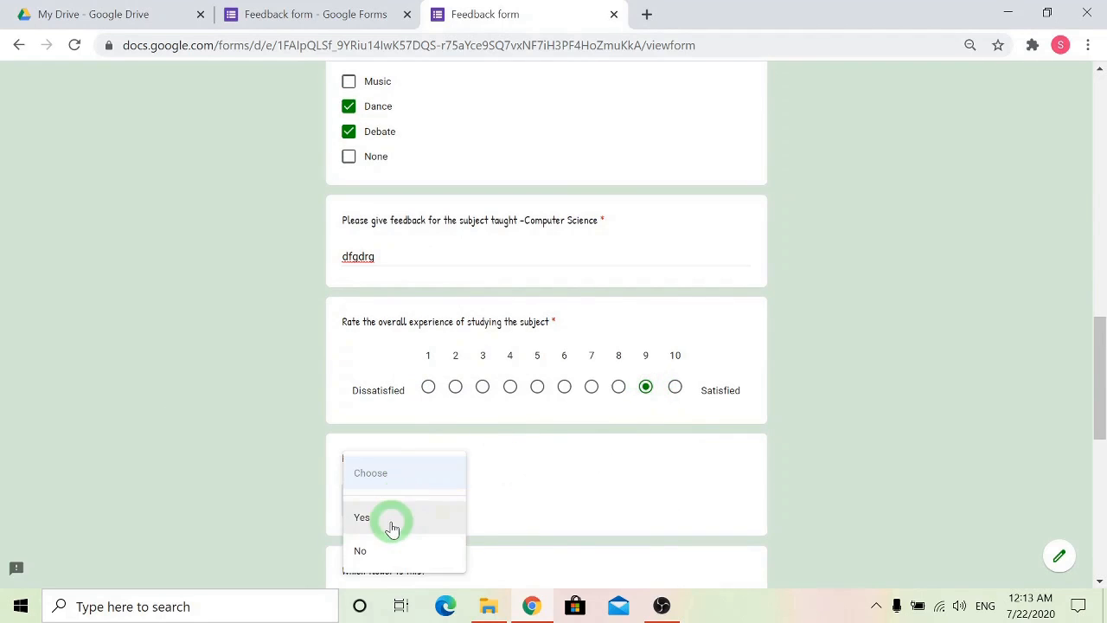
Answer the flower picture question with Tulips and submit the form.
scroll(427, 458, down, 6)
click(372, 366)
click(369, 500)
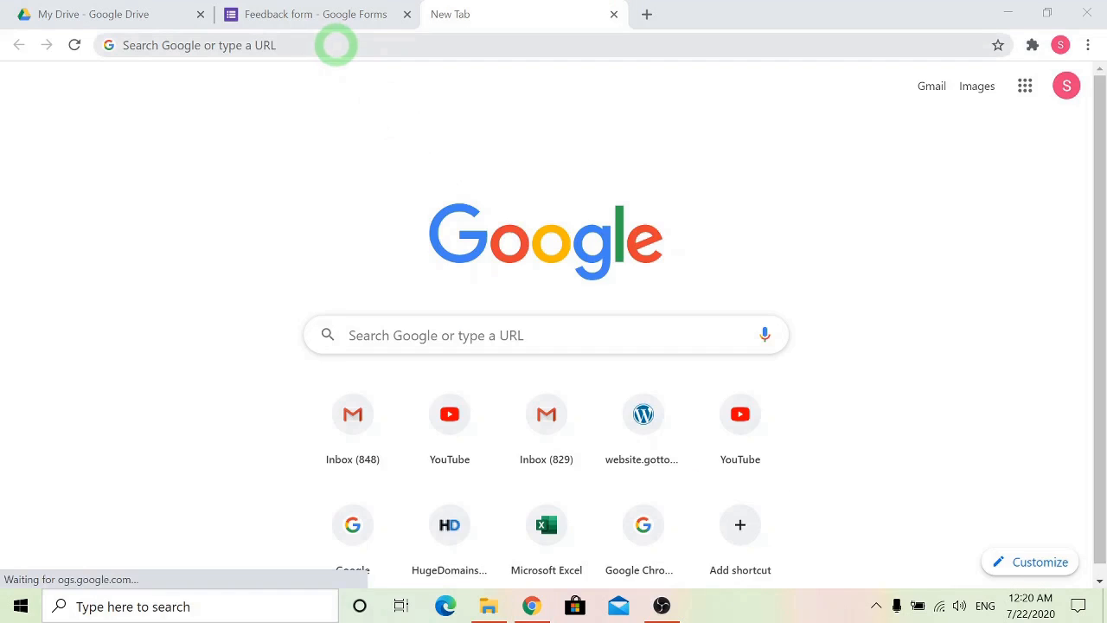
click(337, 45)
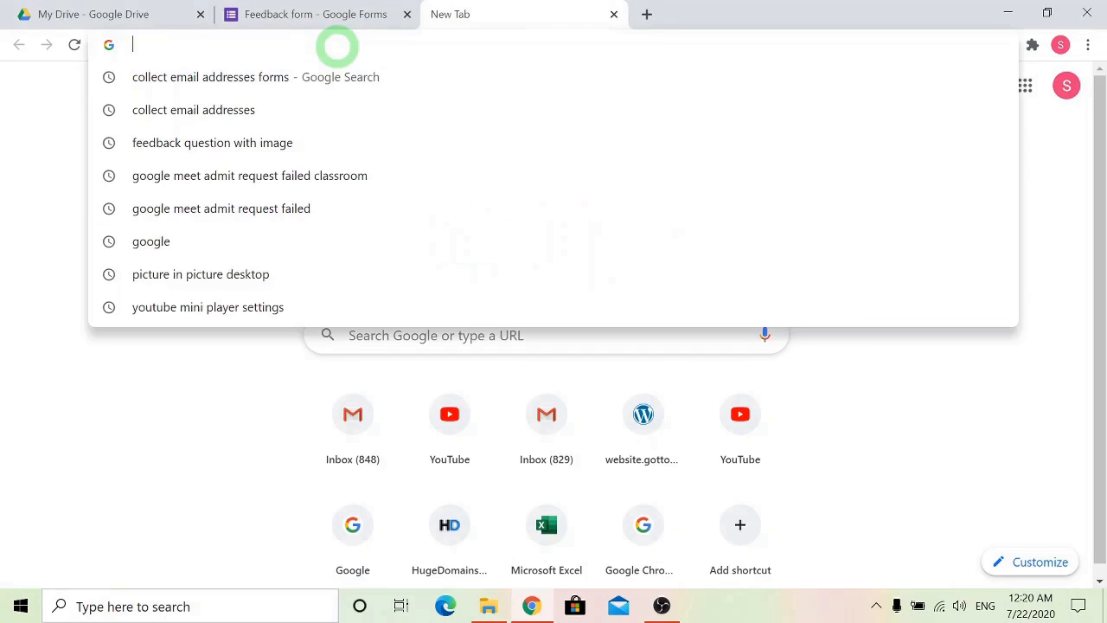
key(ctrl+v)
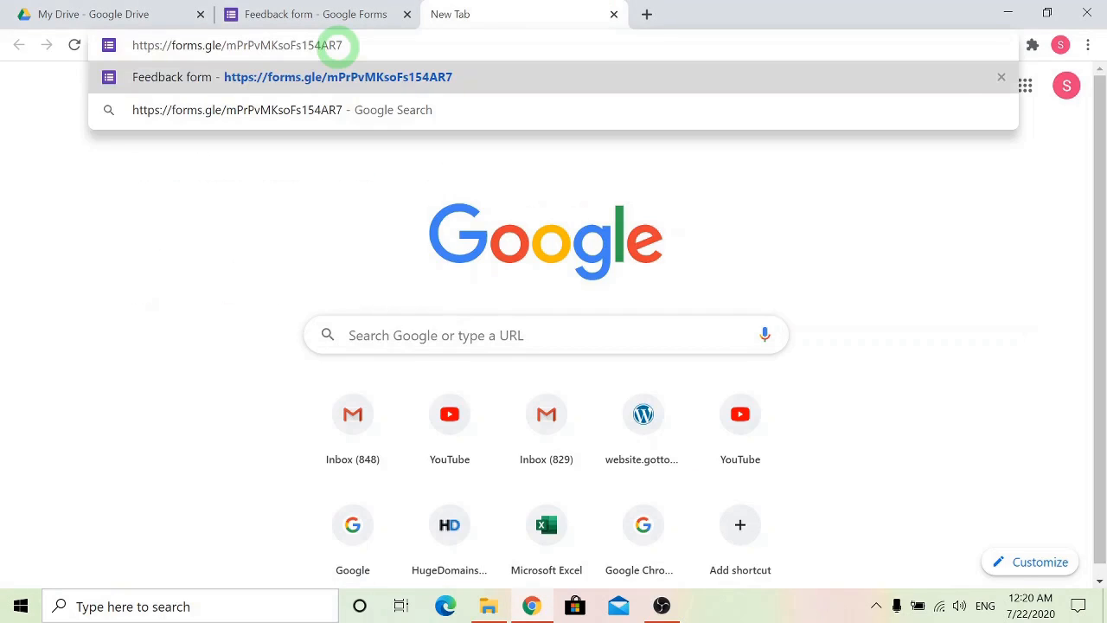
key(Return)
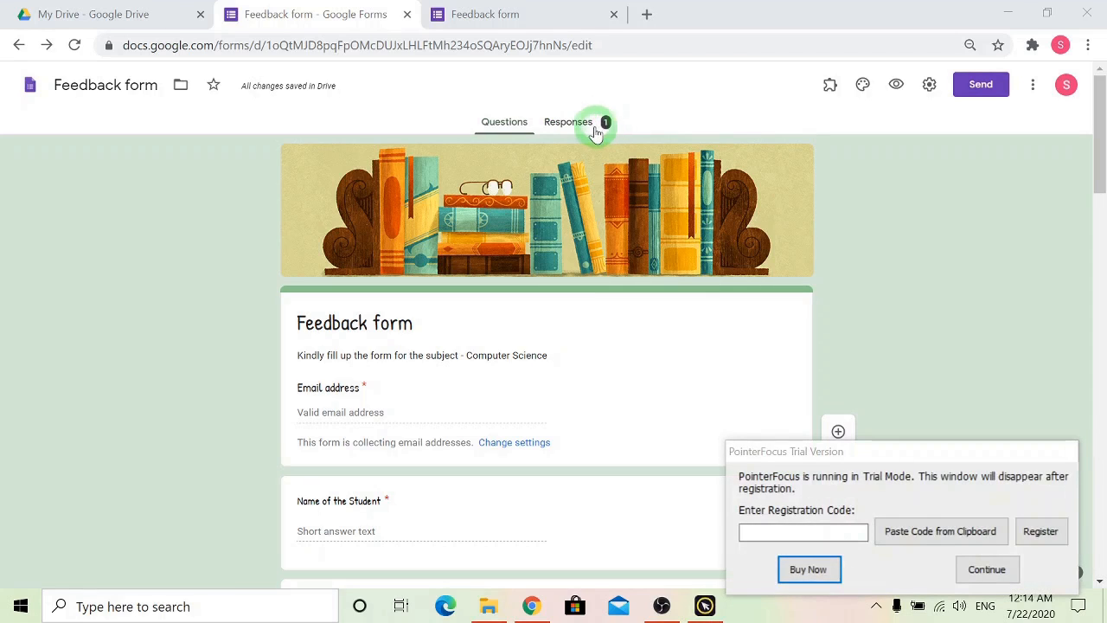
Open the feedback form's responses, dismiss the PointerFocus trial notice, and examine the summary of answers and charts for each question.
click(568, 124)
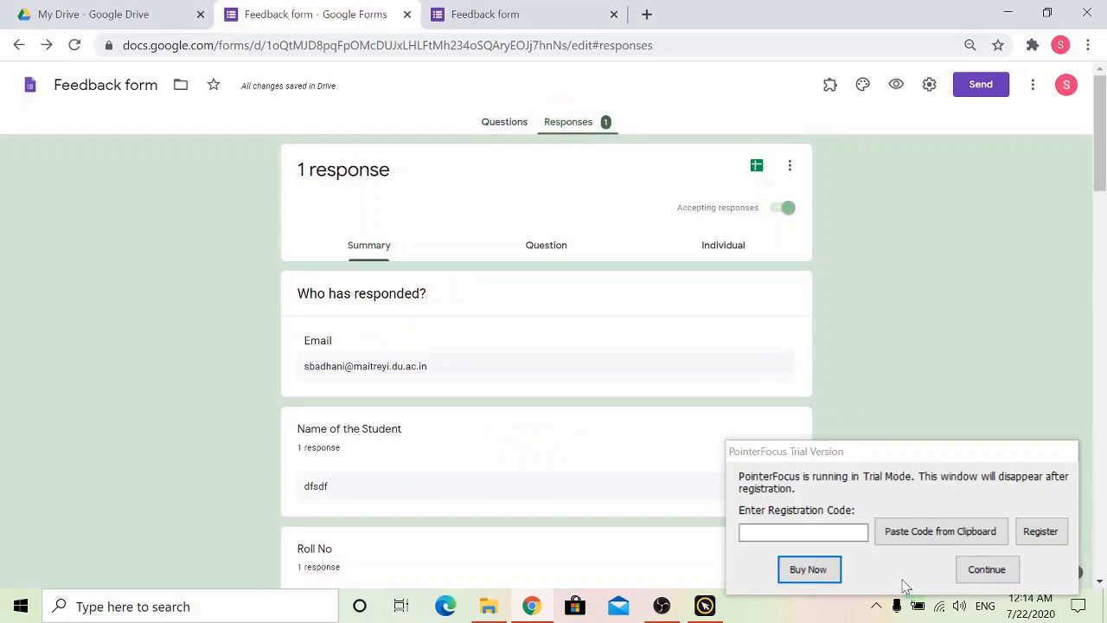
click(985, 570)
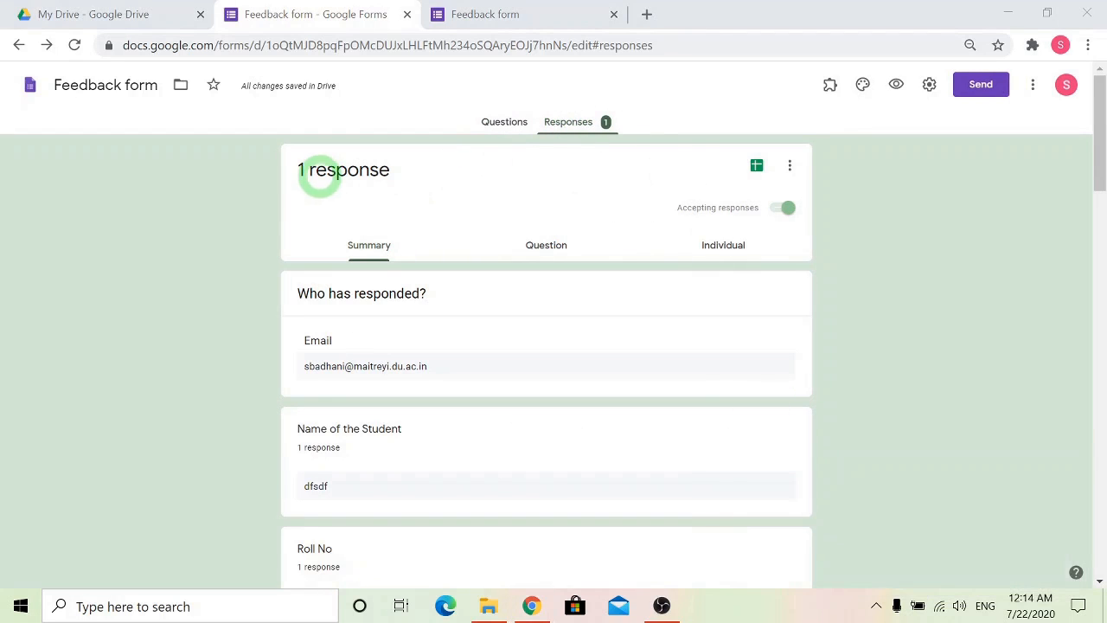
scroll(389, 355, down, 1)
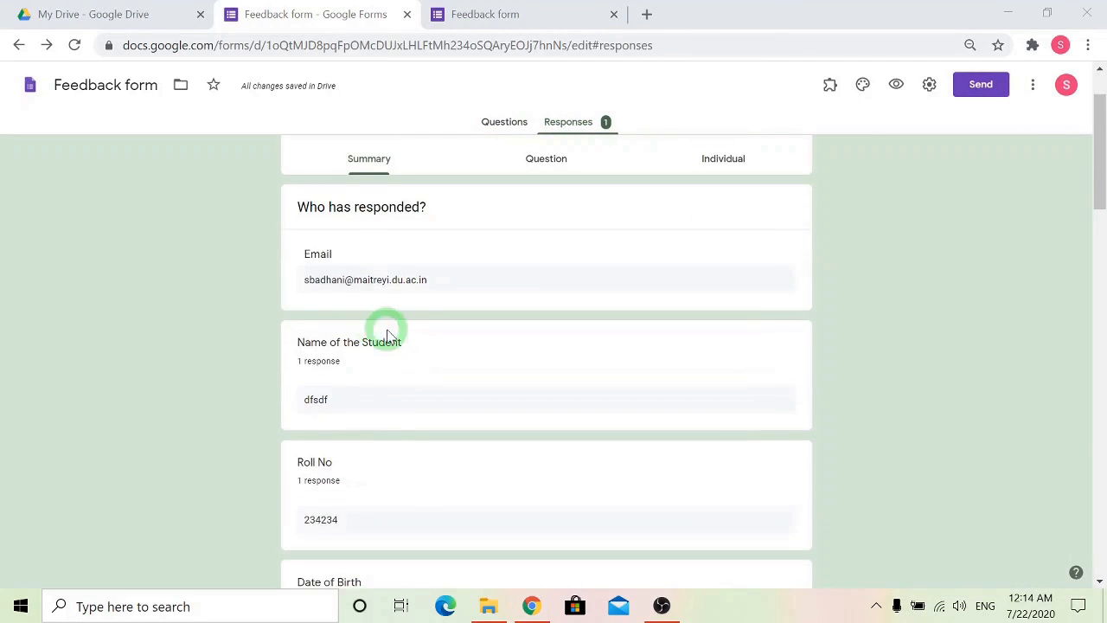
scroll(380, 338, down, 7)
scroll(559, 403, down, 10)
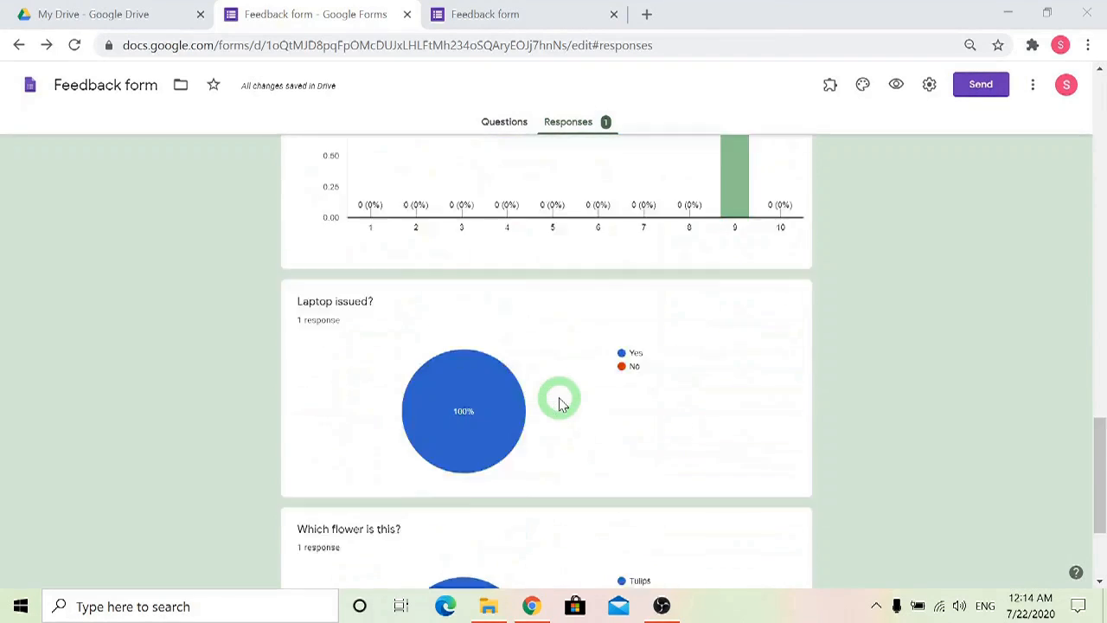
scroll(571, 403, up, 3)
scroll(582, 421, up, 2)
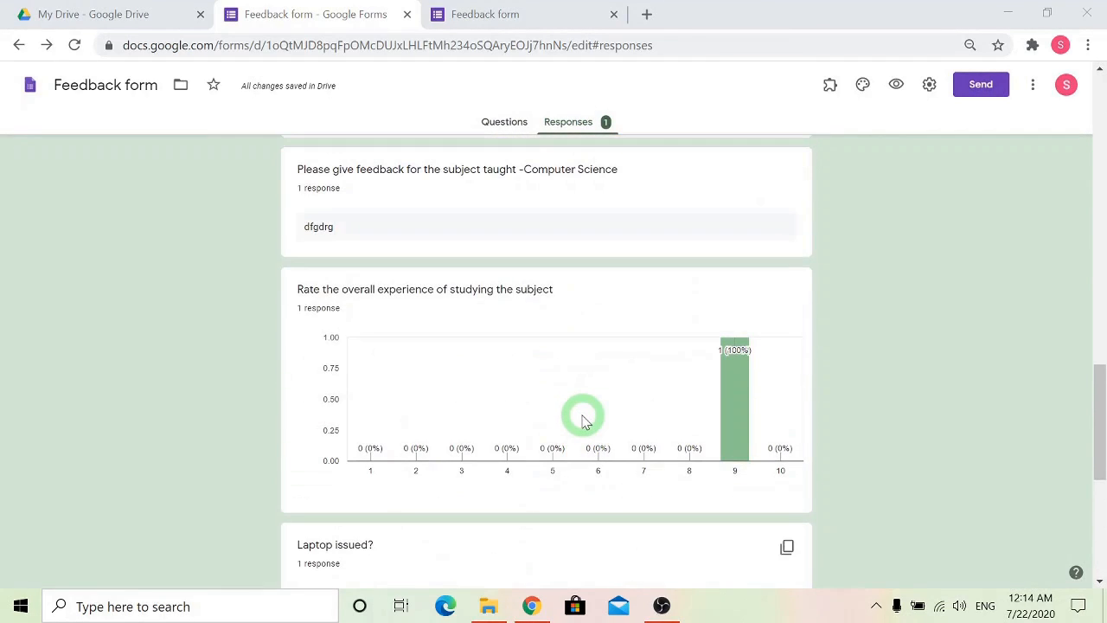
scroll(582, 421, up, 3)
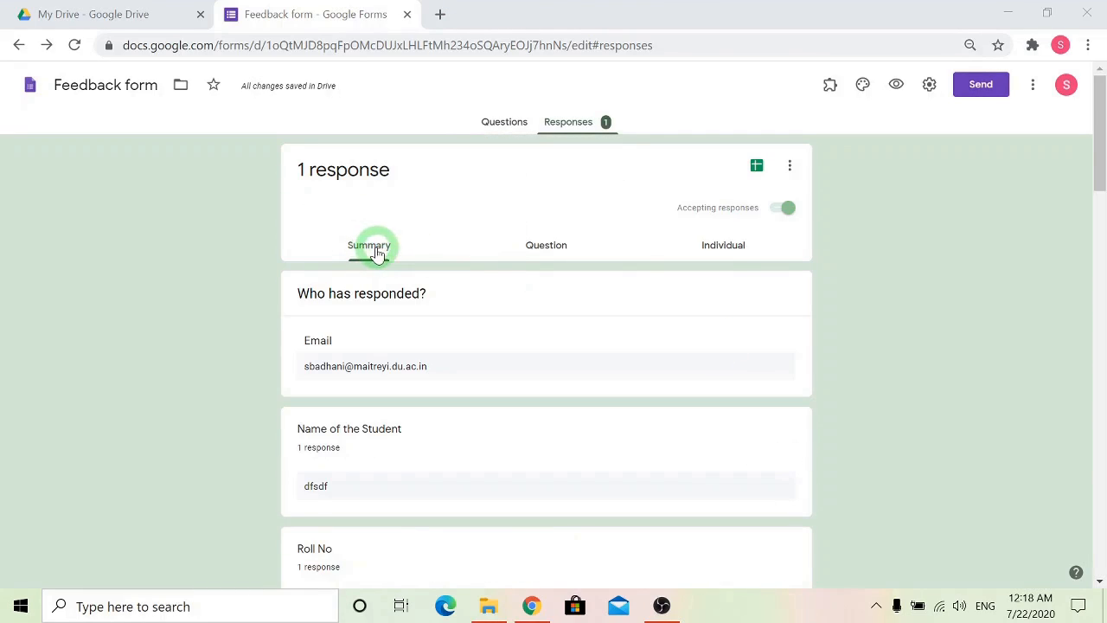
View the responses by question for Roll No, check the individual response, and return to the summary view.
click(547, 251)
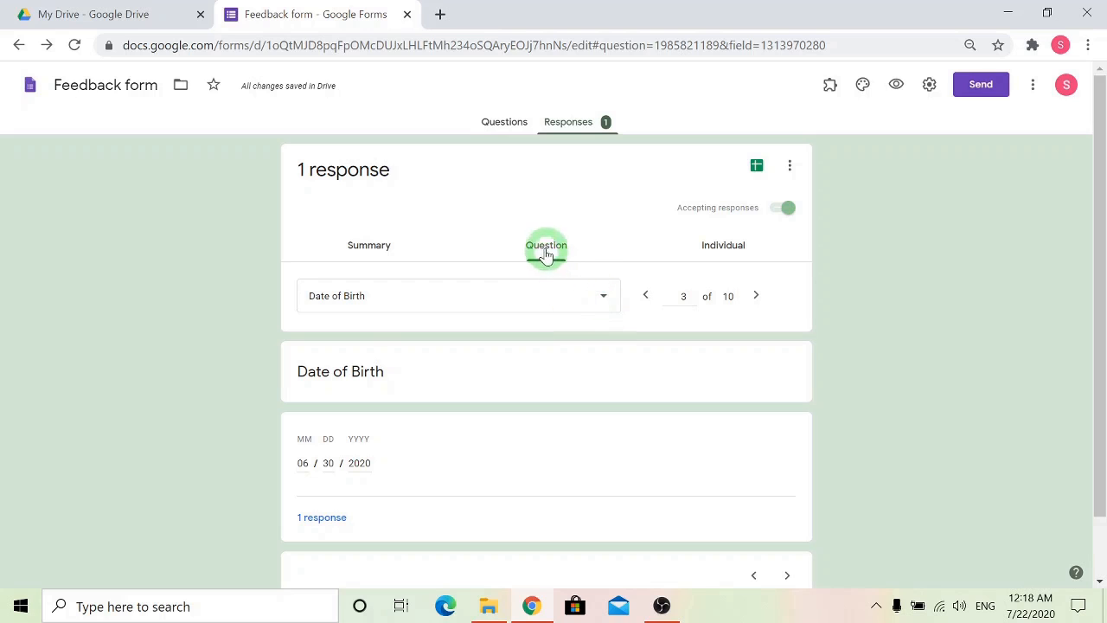
click(548, 302)
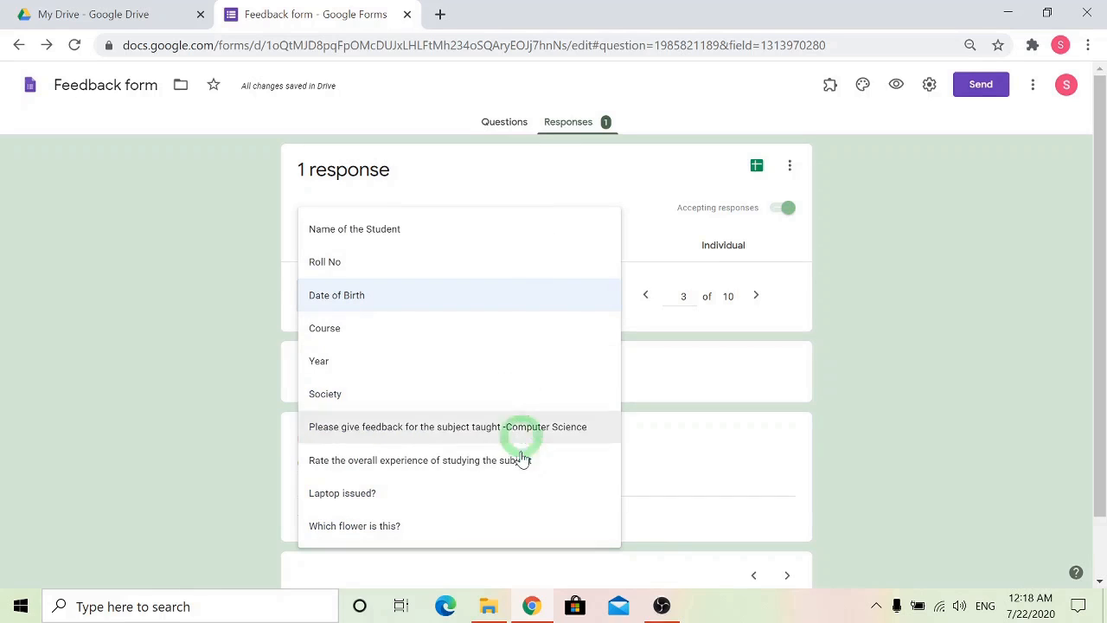
click(506, 262)
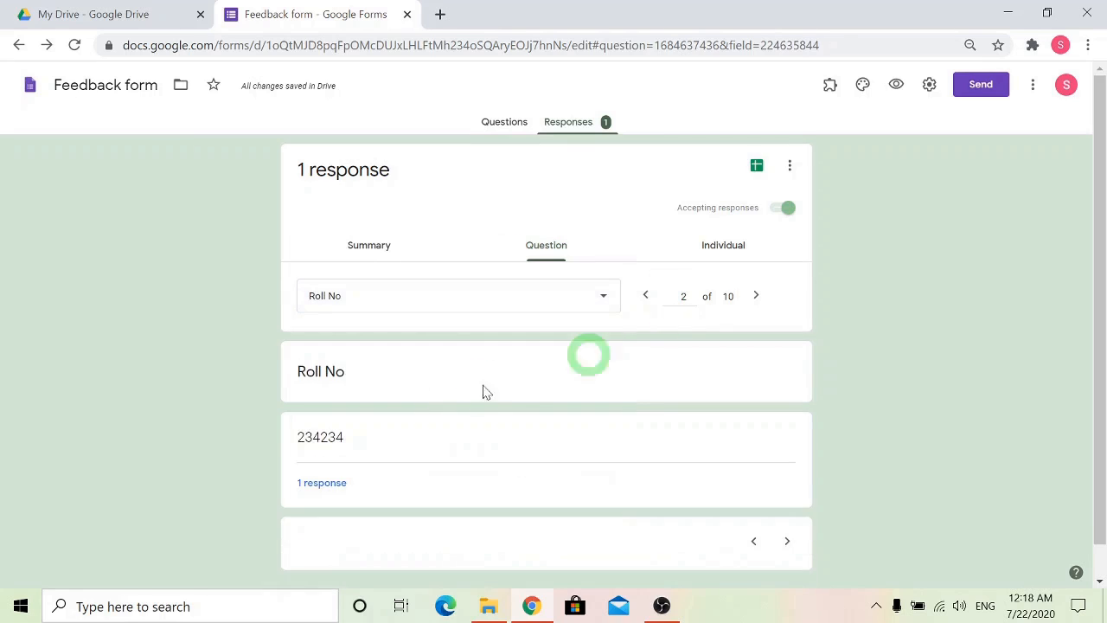
click(724, 249)
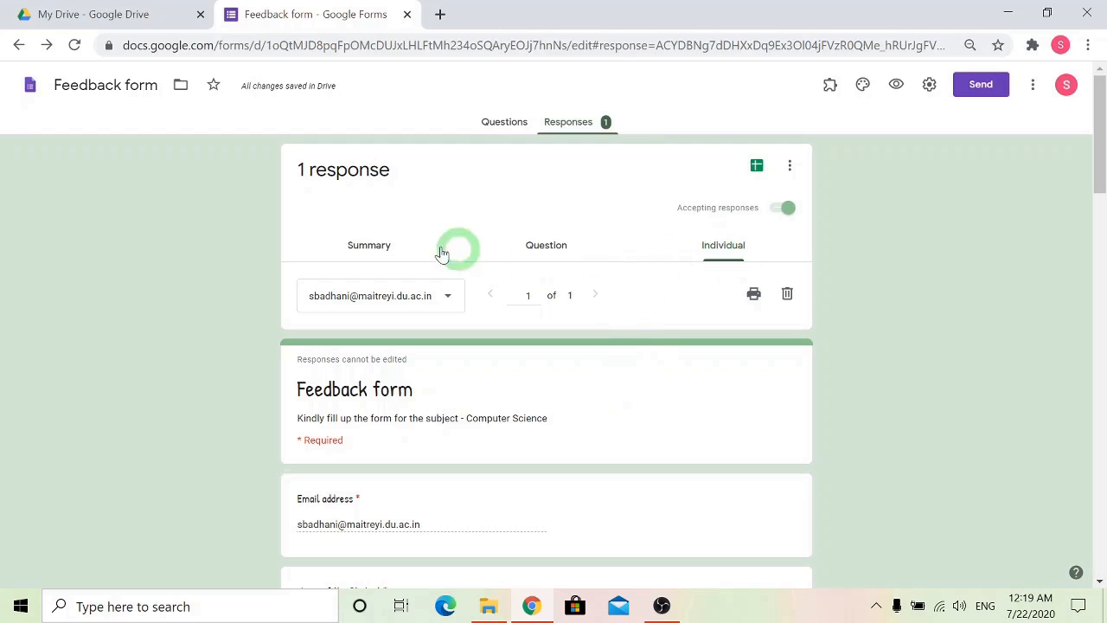
click(376, 247)
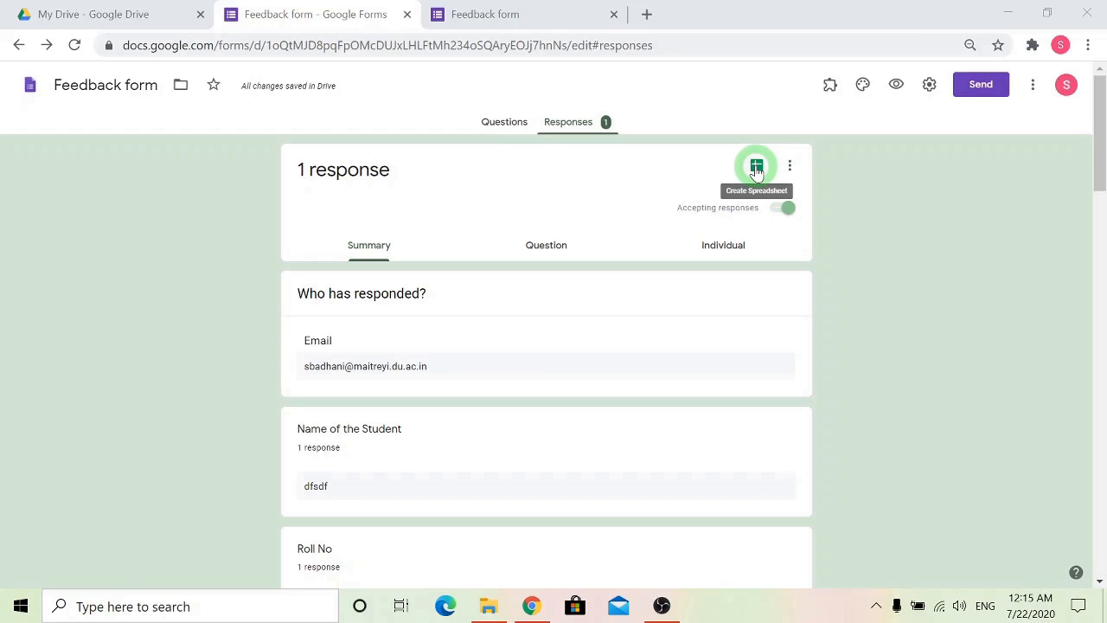
Create a new spreadsheet named Feedback form (Responses) for the collected answers and examine the recorded response across its columns.
click(756, 167)
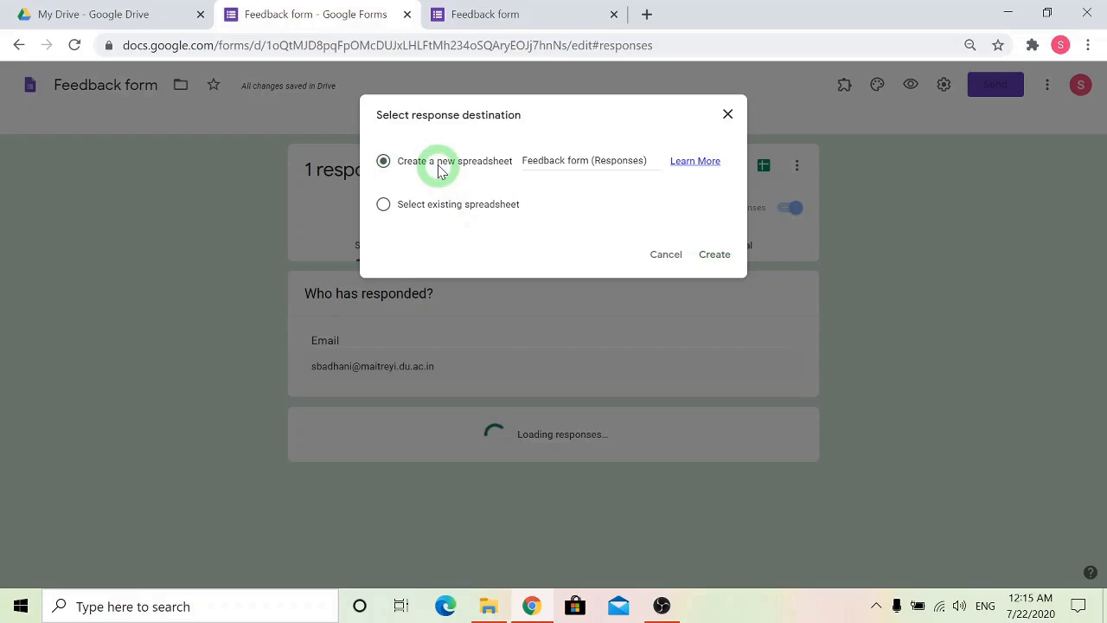
click(715, 256)
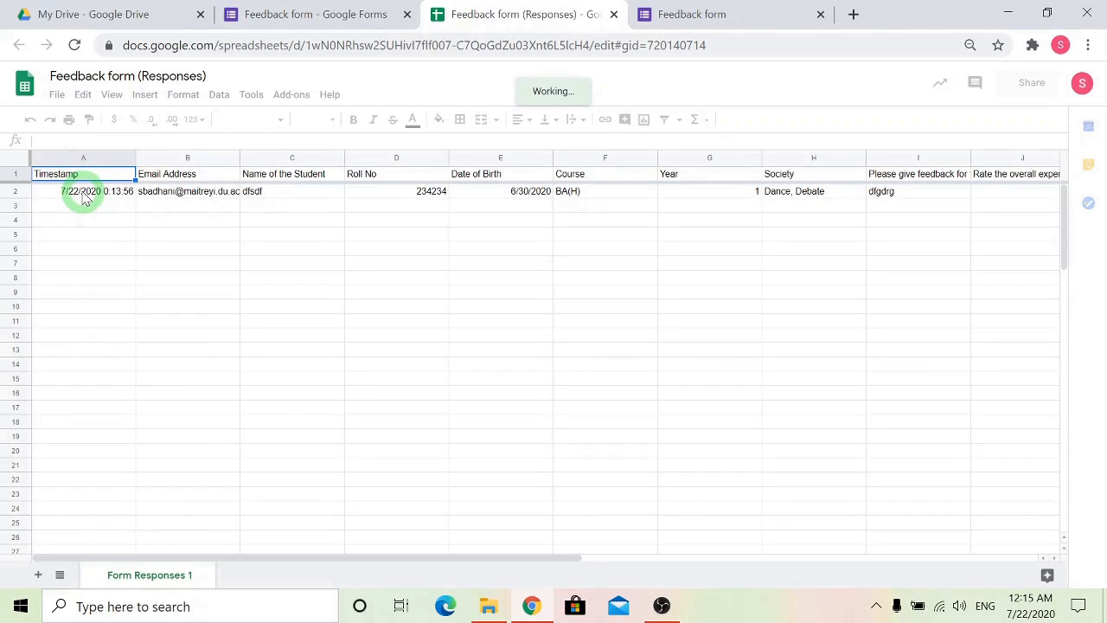
click(86, 199)
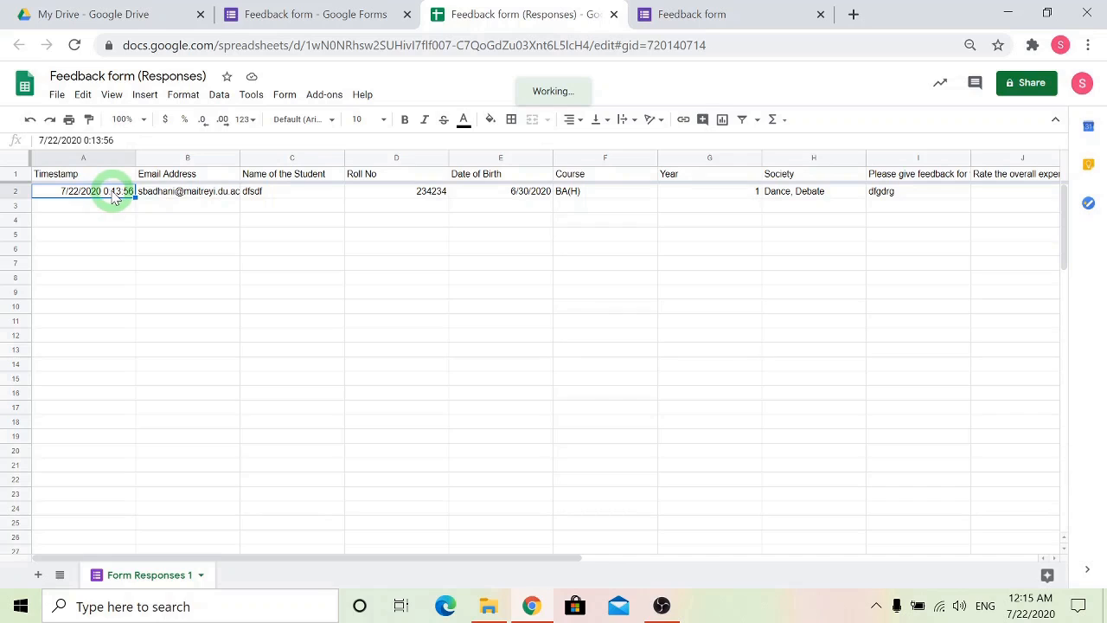
click(221, 191)
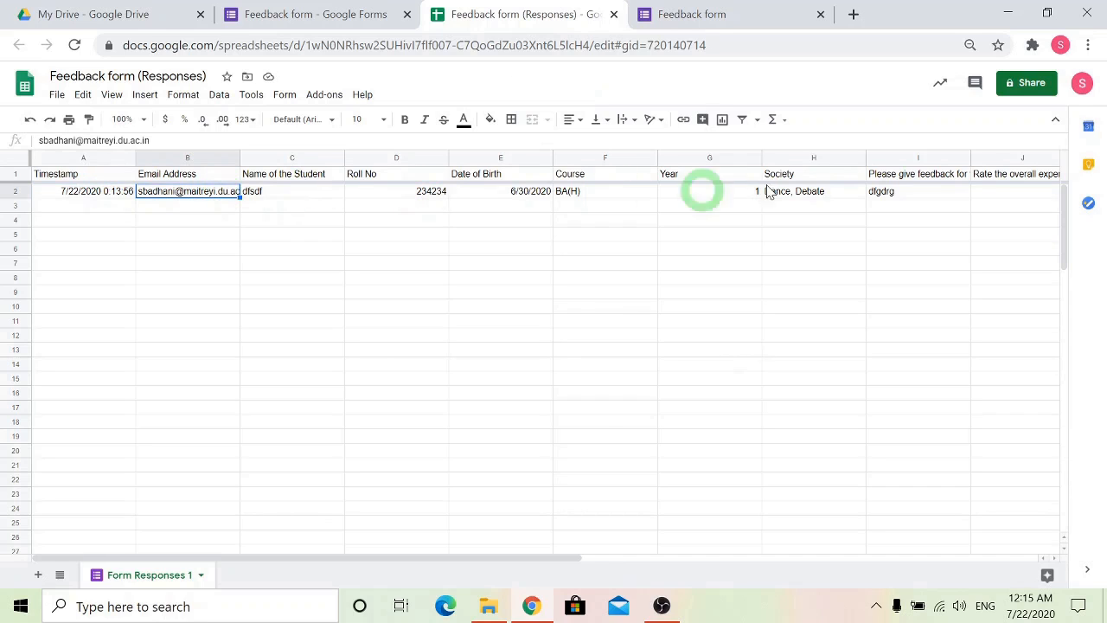
drag(437, 564, 727, 548)
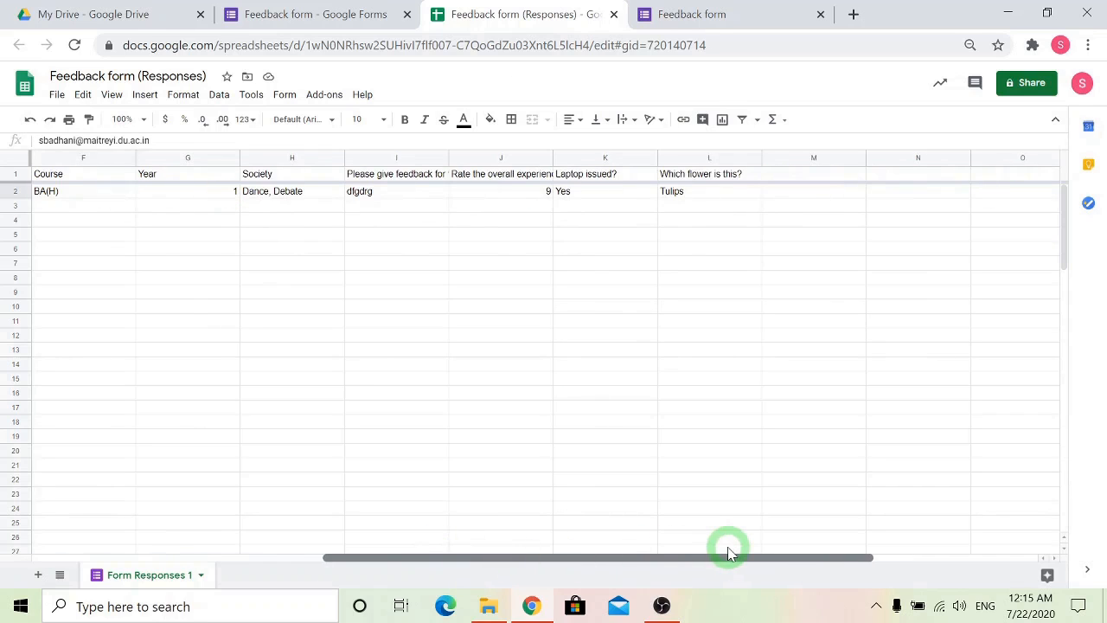
click(726, 548)
drag(644, 565, 548, 563)
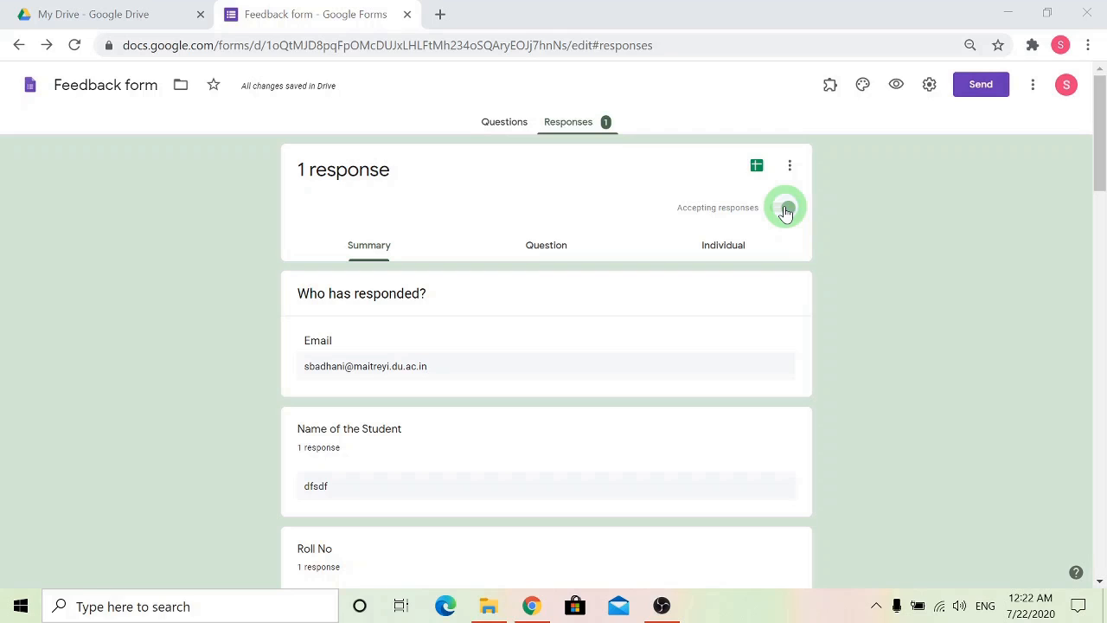
Stop the feedback form from accepting responses.
click(784, 210)
click(778, 212)
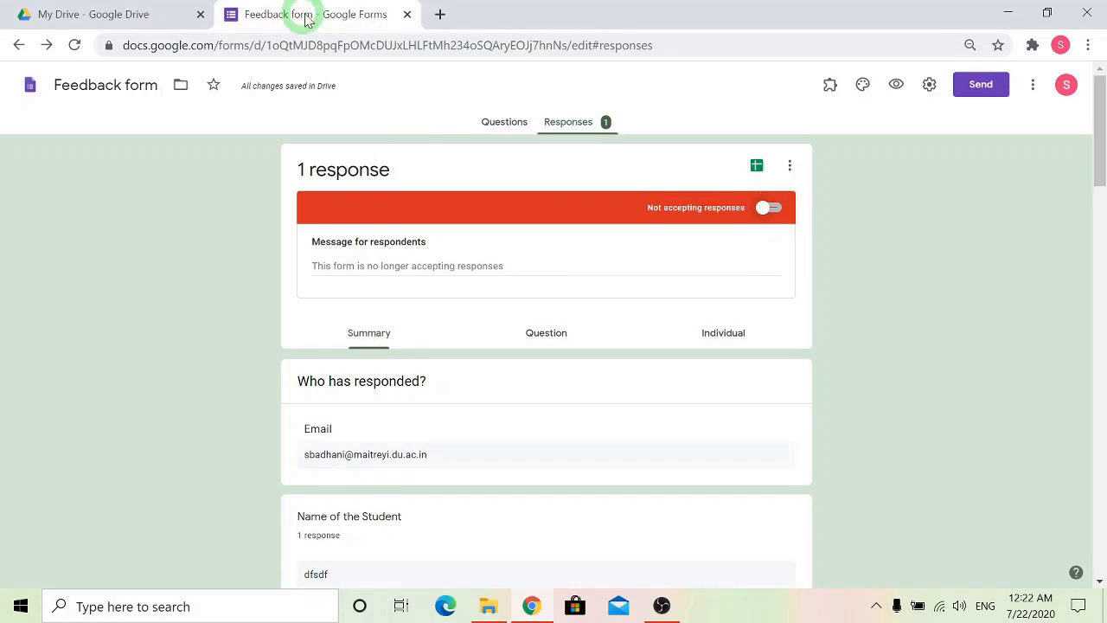
Open the form's shortened link in a new browser tab to check what respondents see, and return to the form's responses page.
click(440, 16)
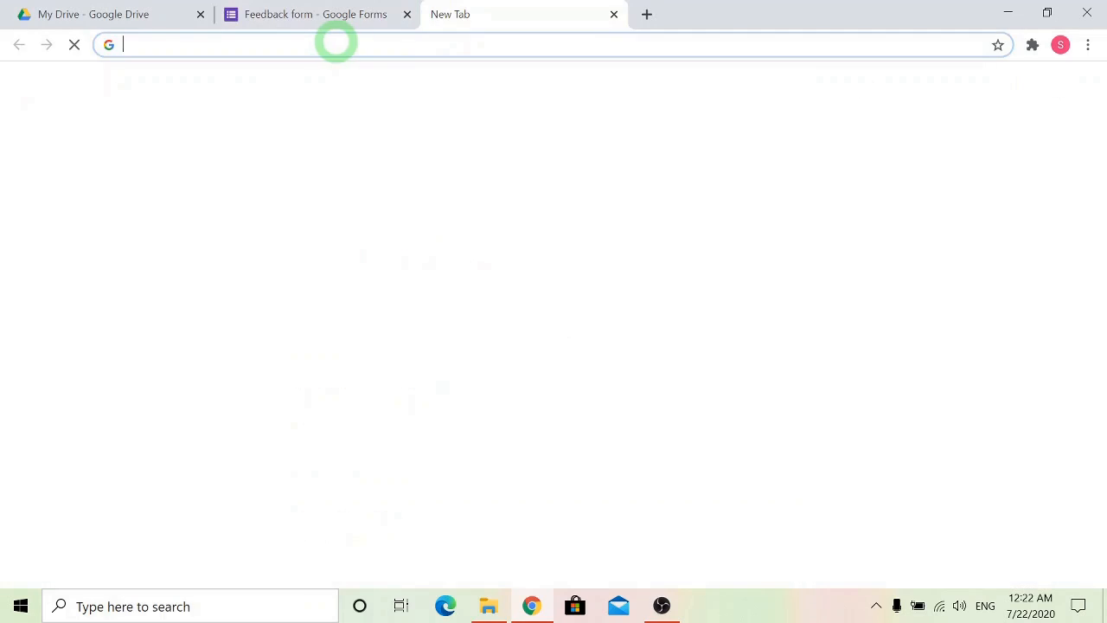
text(https://forms.gle/mPrPvMKsoFs154AR7)
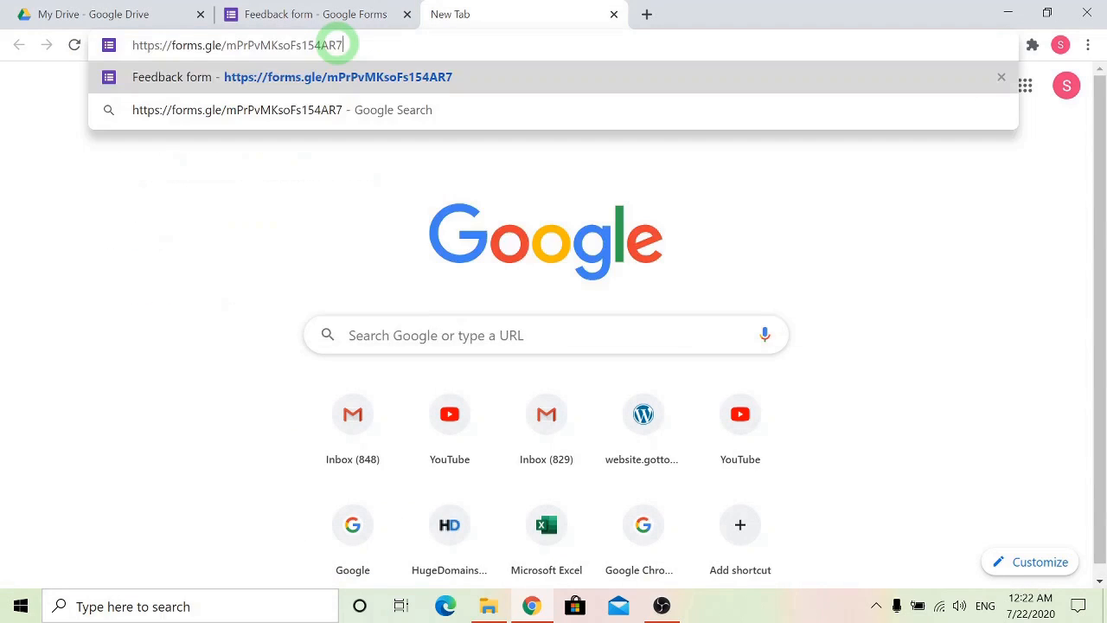
key(Return)
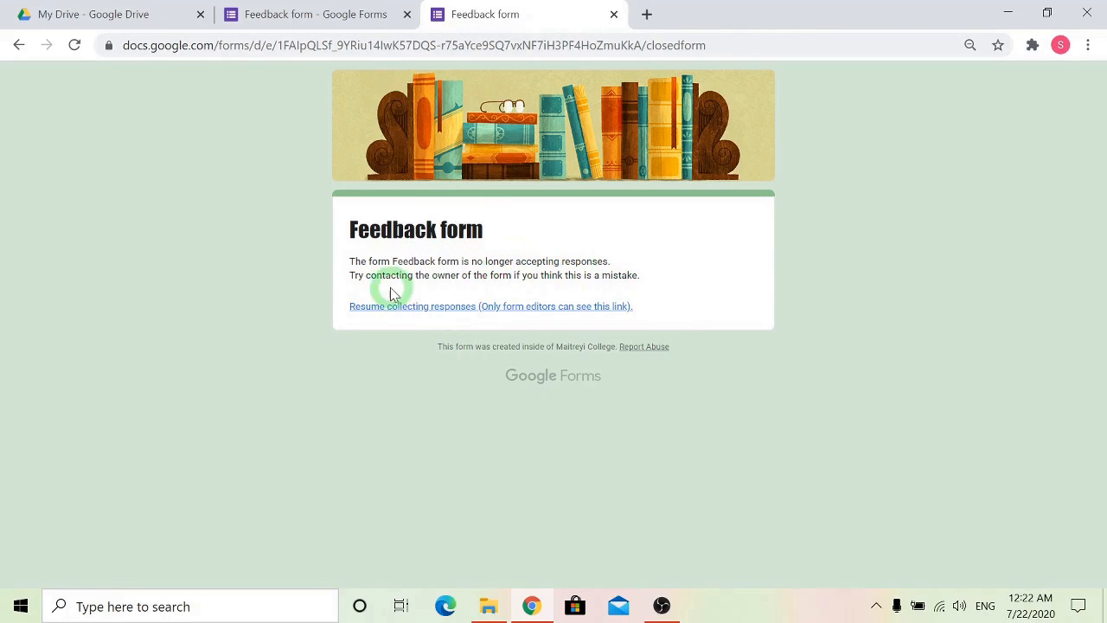
click(334, 18)
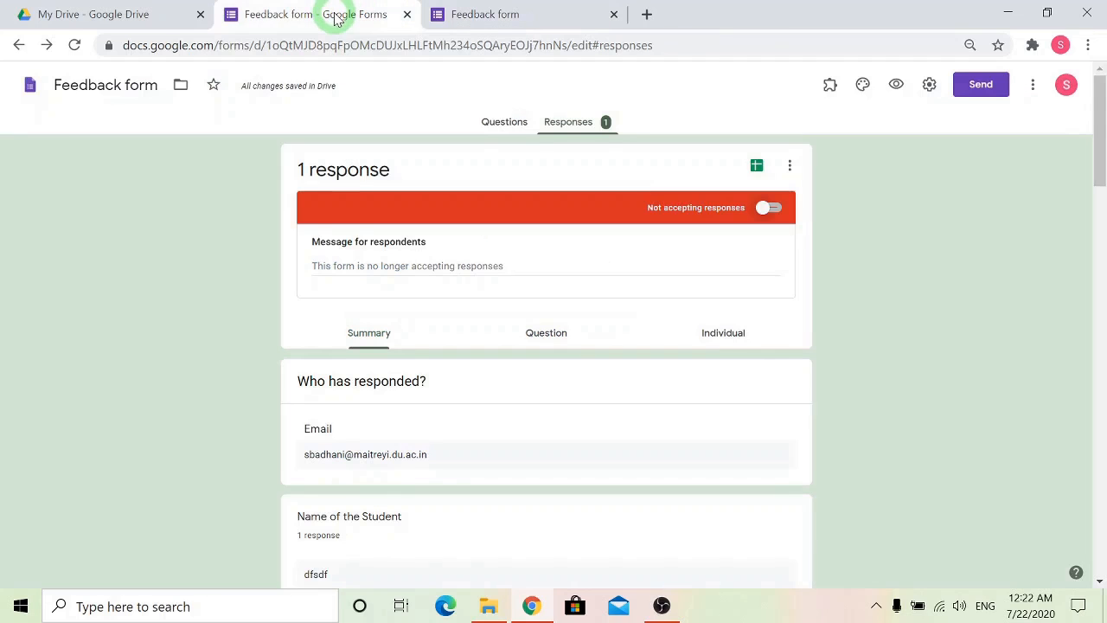